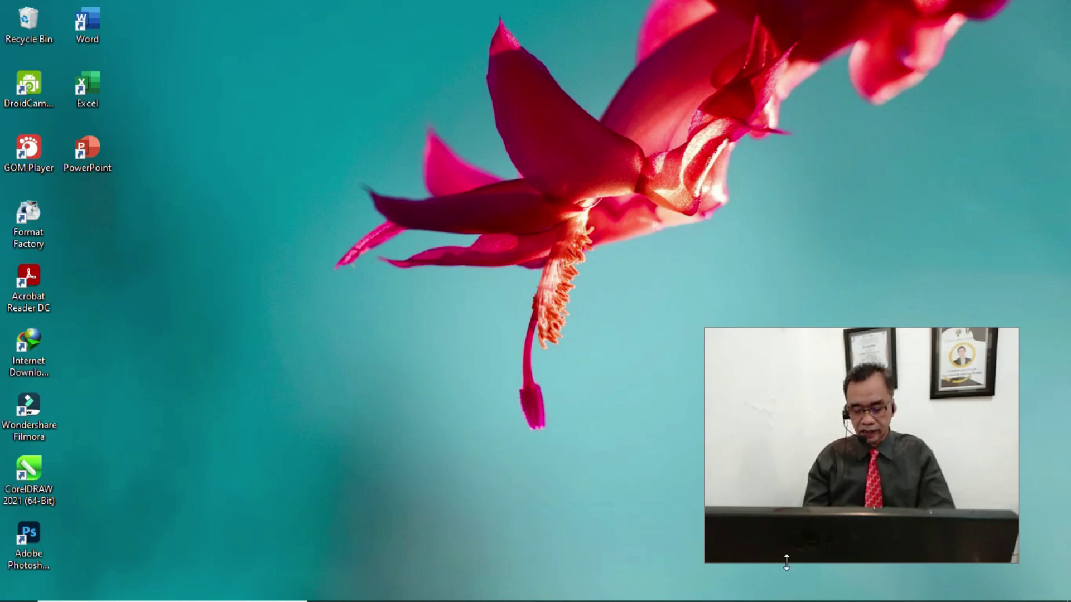
# Step: Open the MENGENAL MS.EXCEL workbook and centre the title DAFTAR NAMA SISWA in cell A1, trying left alignment in between
pyautogui.click(736, 595)
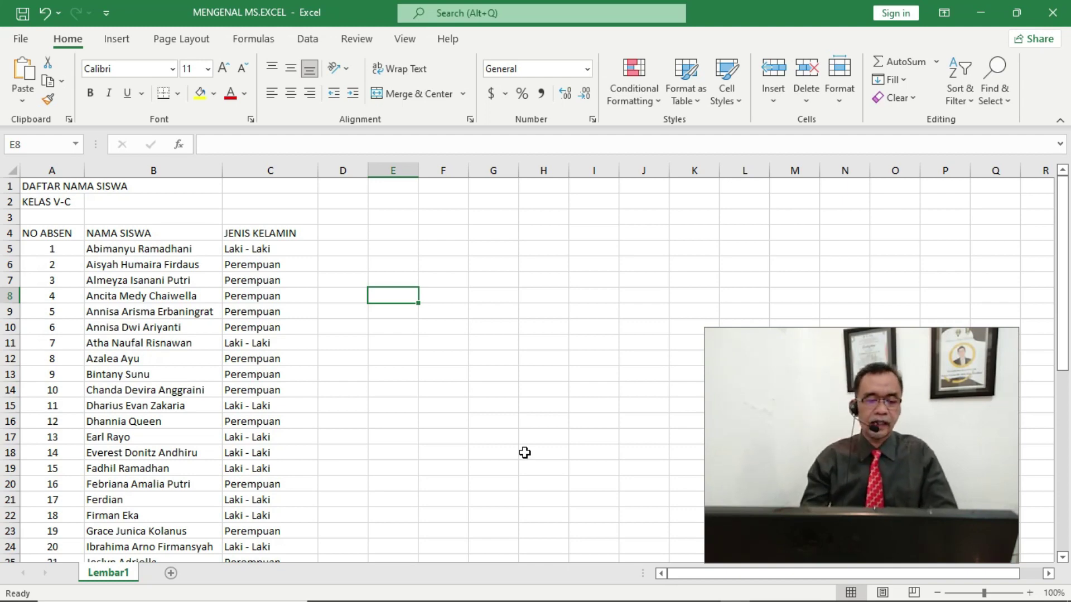
pyautogui.click(31, 185)
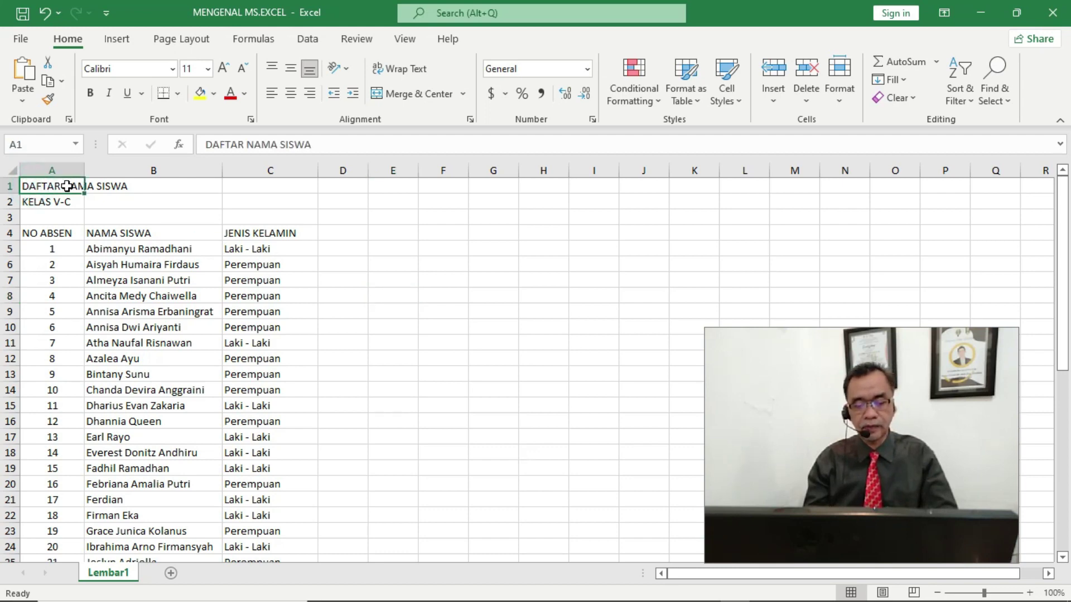
pyautogui.click(184, 186)
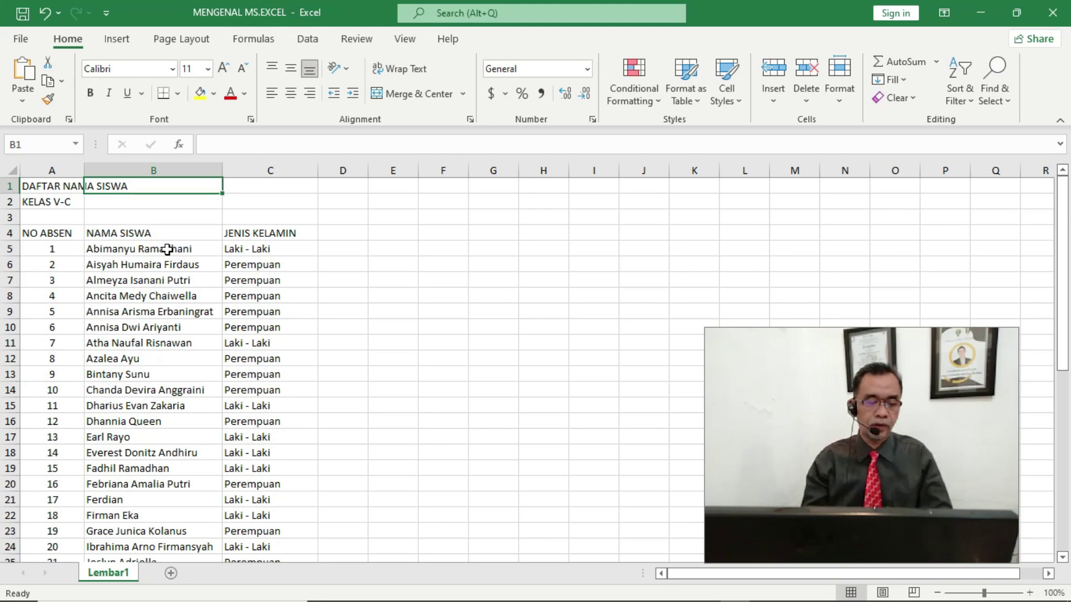
pyautogui.click(49, 187)
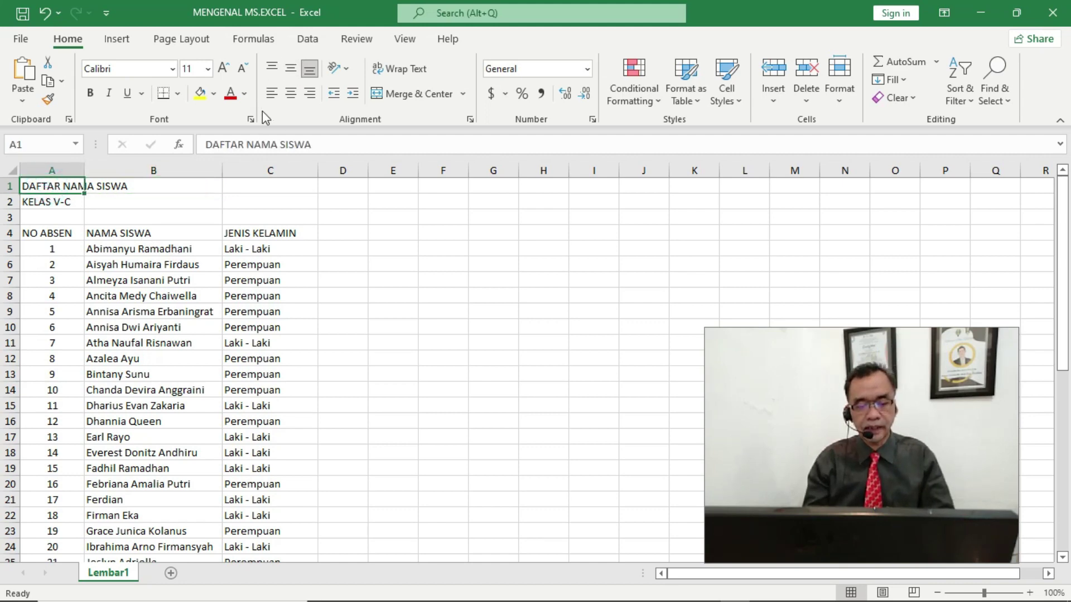
pyautogui.click(292, 95)
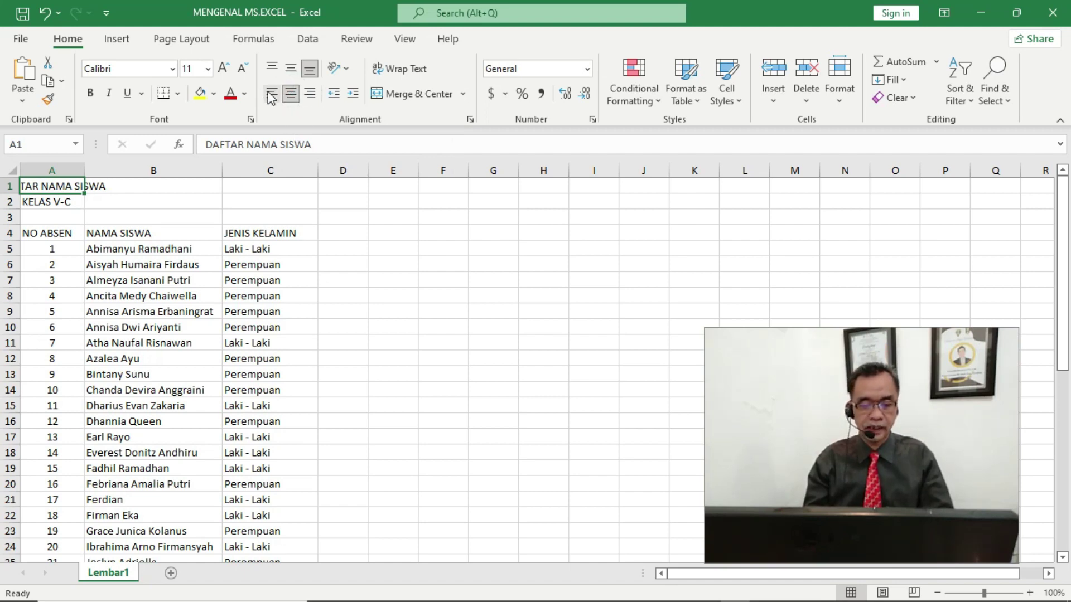
pyautogui.click(273, 99)
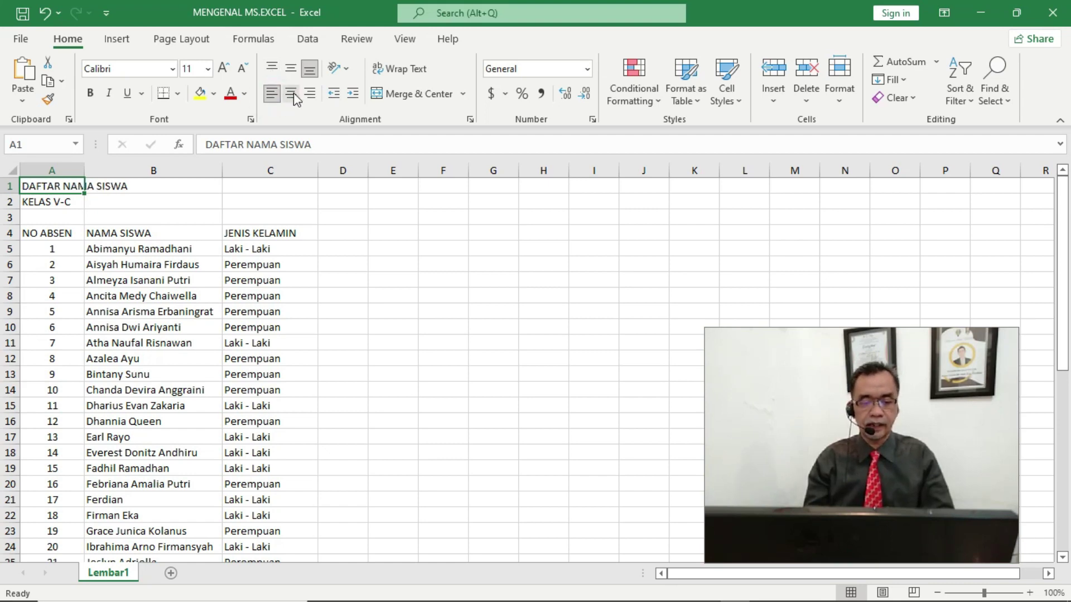
pyautogui.click(291, 94)
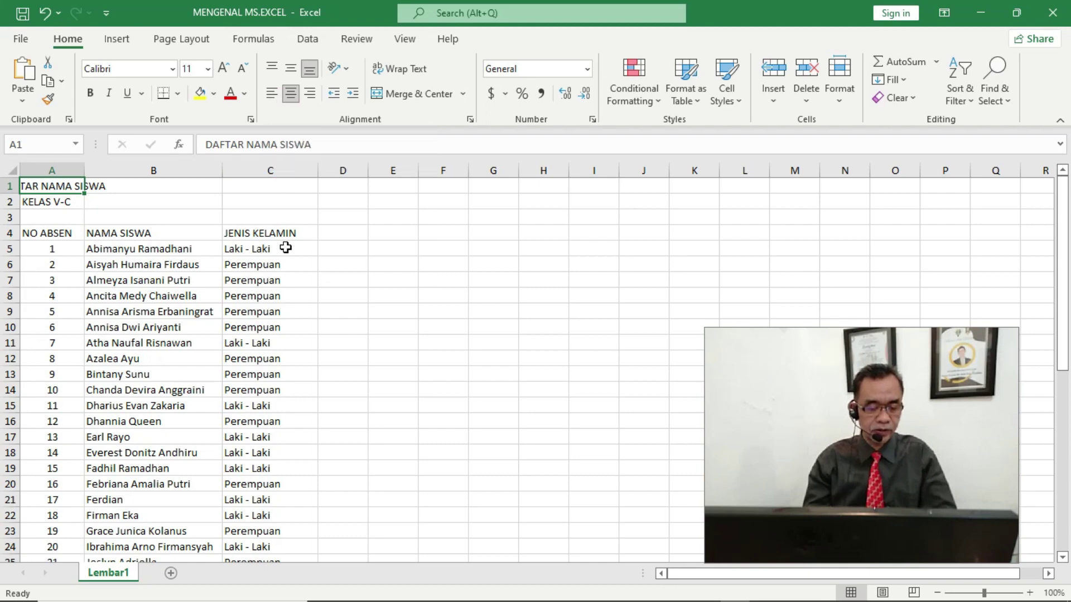
# Step: Try centre and right alignment on the Laki - Laki entry in C5, and set it back to left alignment
pyautogui.click(245, 252)
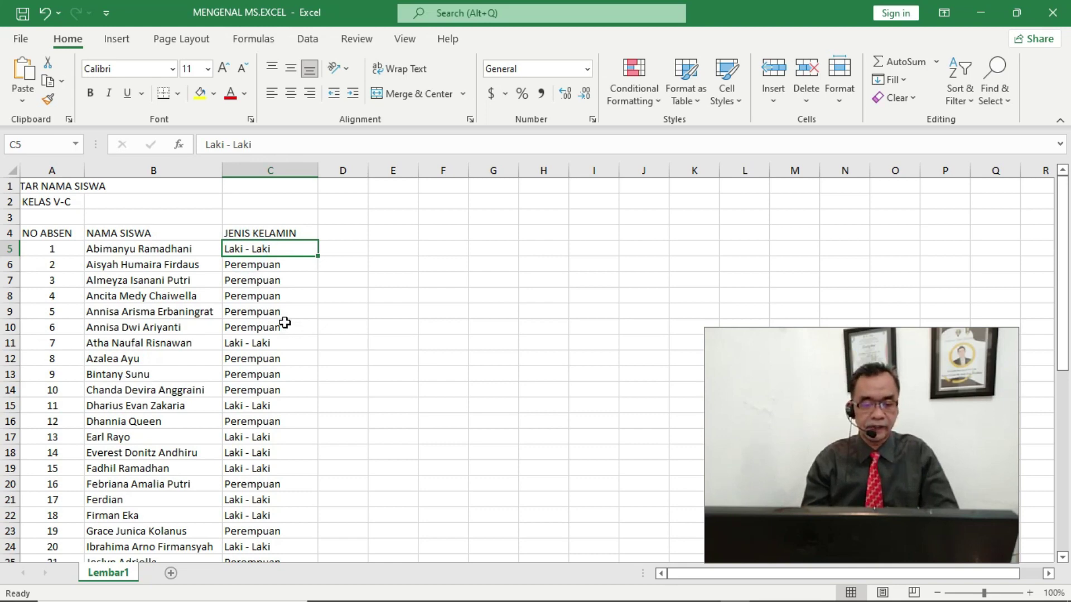
pyautogui.click(290, 95)
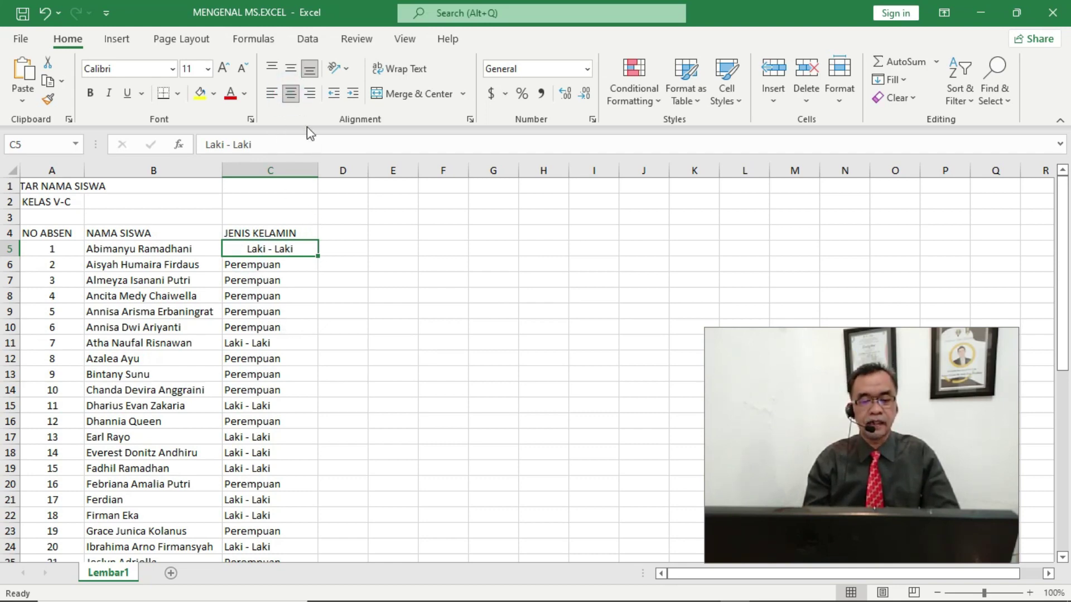
pyautogui.click(310, 95)
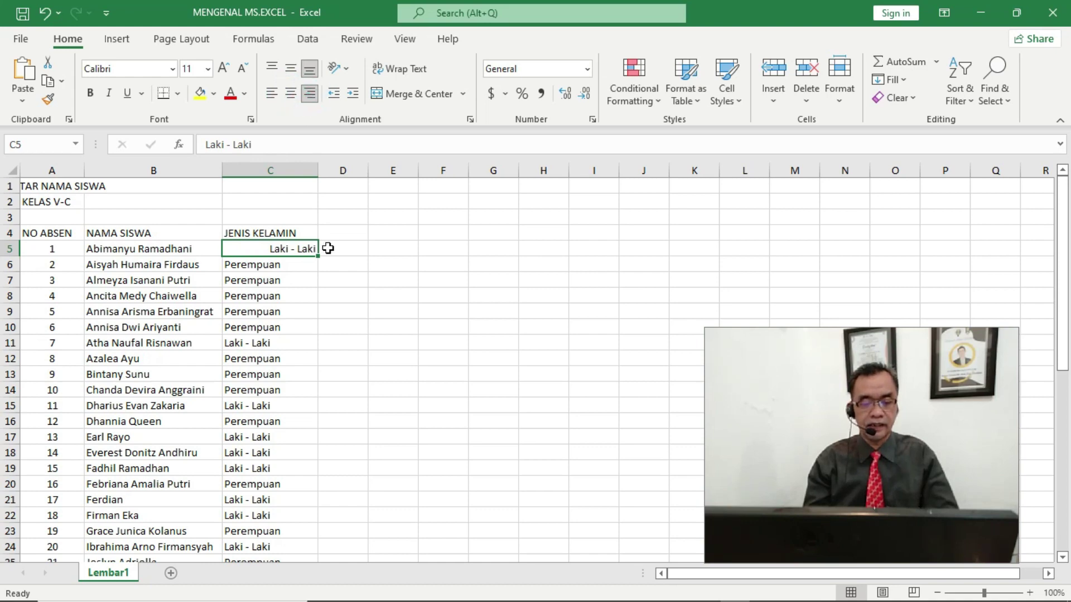
pyautogui.click(272, 94)
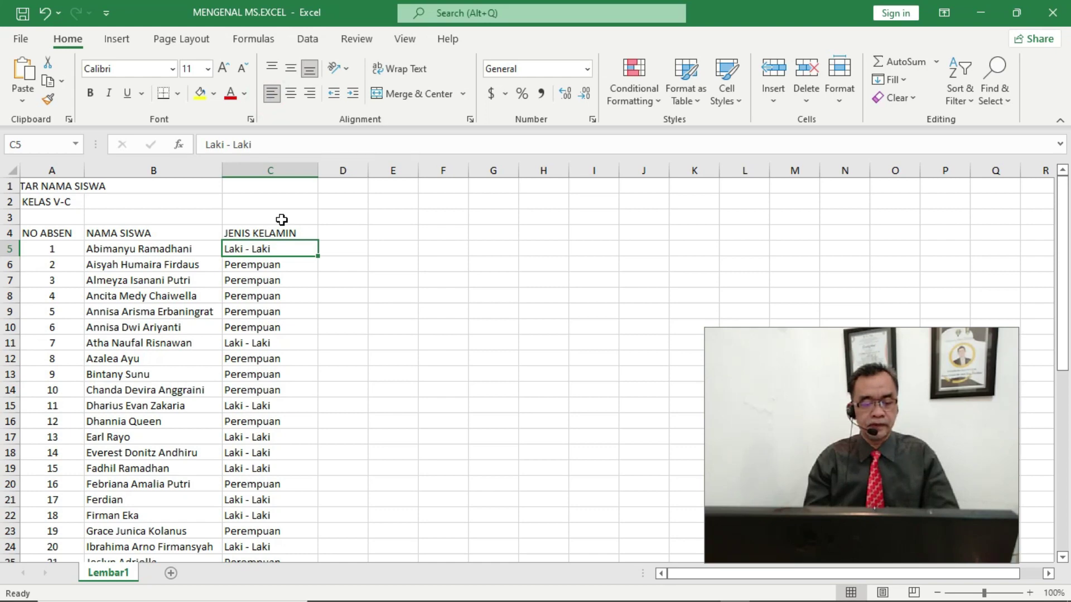
# Step: Toggle the centre alignment of title cell A1 off and on again
pyautogui.click(38, 189)
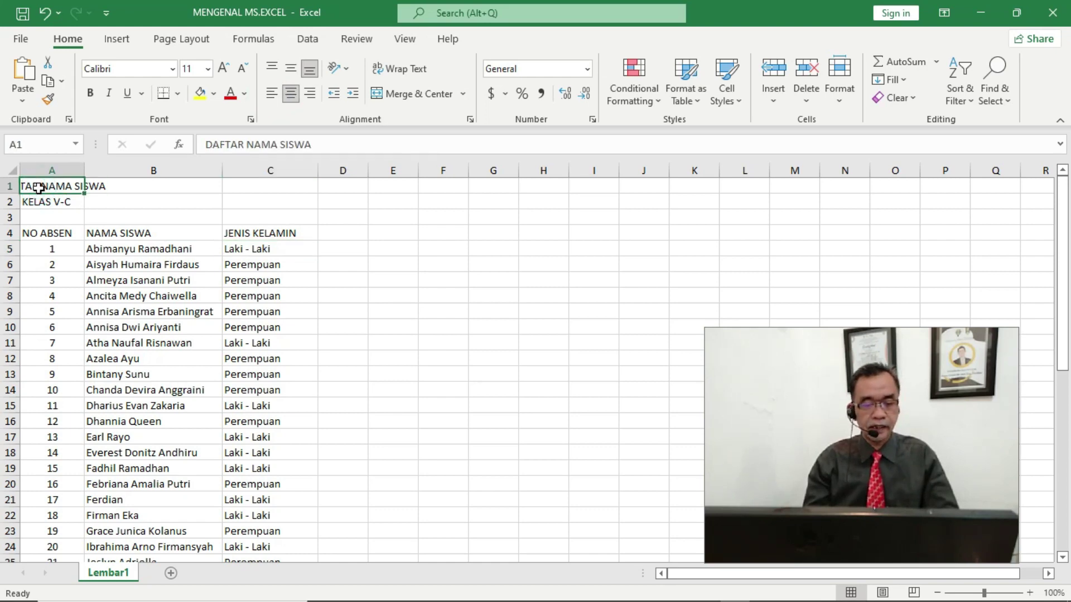
pyautogui.click(290, 94)
pyautogui.click(290, 95)
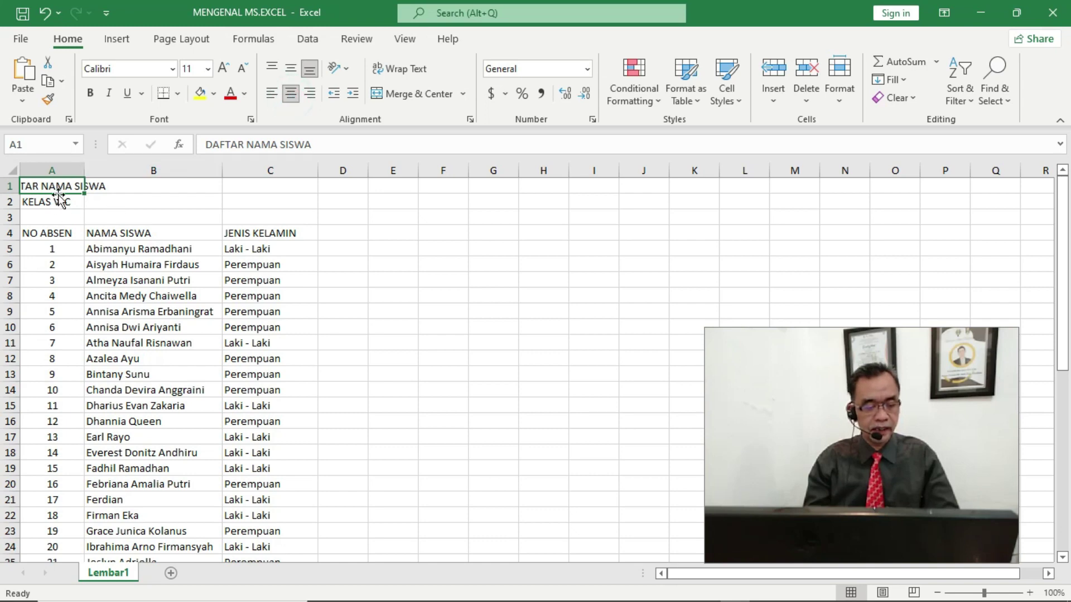
# Step: Examine the title range A1:C1 and columns A, B and C to see which columns the table spans
pyautogui.moveTo(50, 186); pyautogui.dragTo(273, 187)
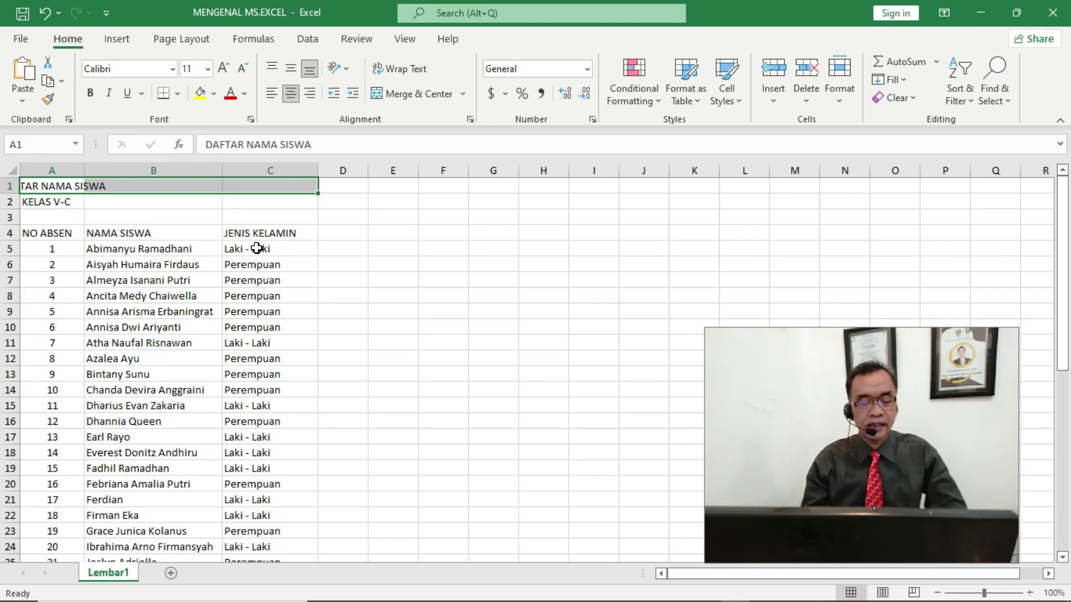
pyautogui.click(256, 248)
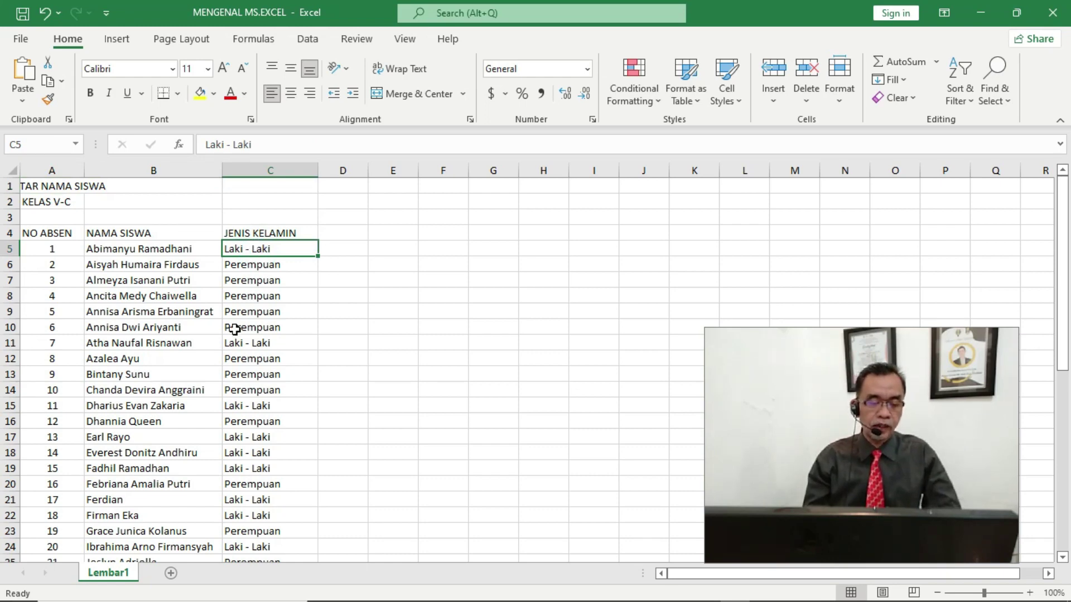
pyautogui.click(53, 170)
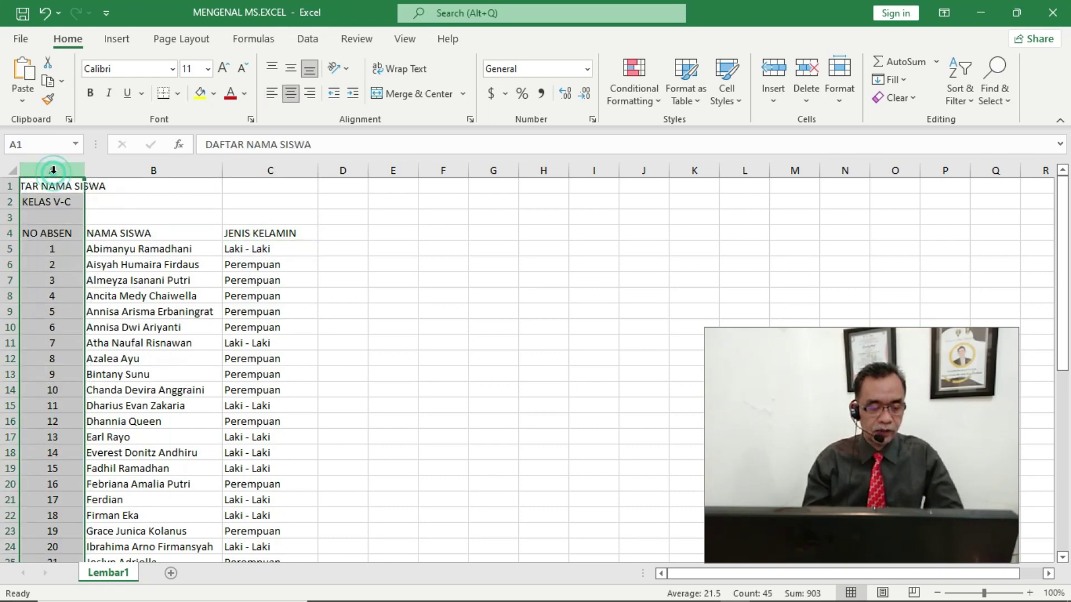
pyautogui.click(153, 169)
pyautogui.click(266, 173)
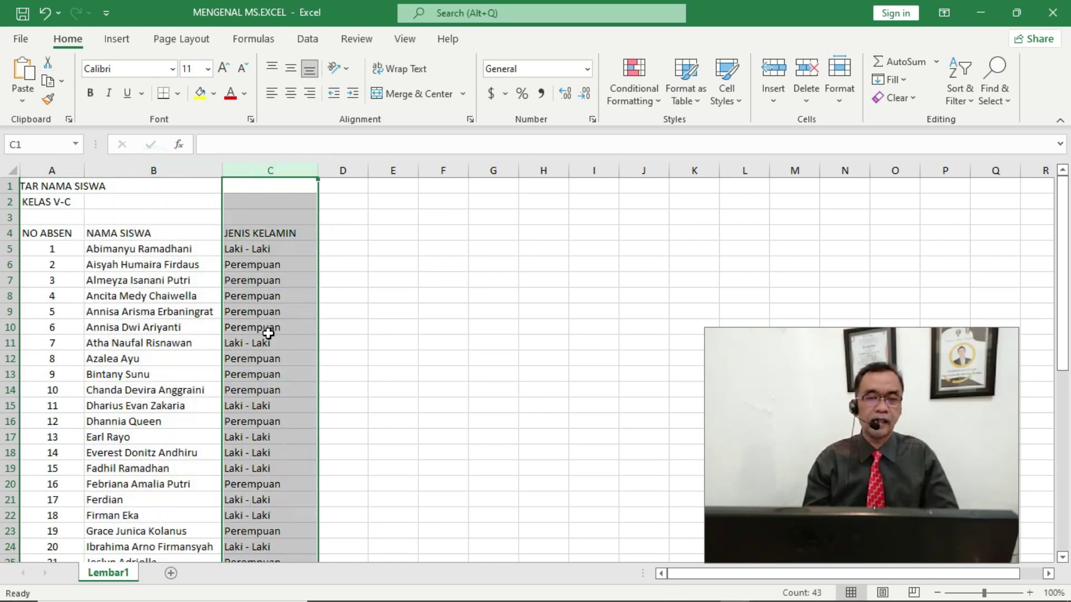
pyautogui.click(31, 168)
pyautogui.moveTo(171, 172); pyautogui.dragTo(162, 171)
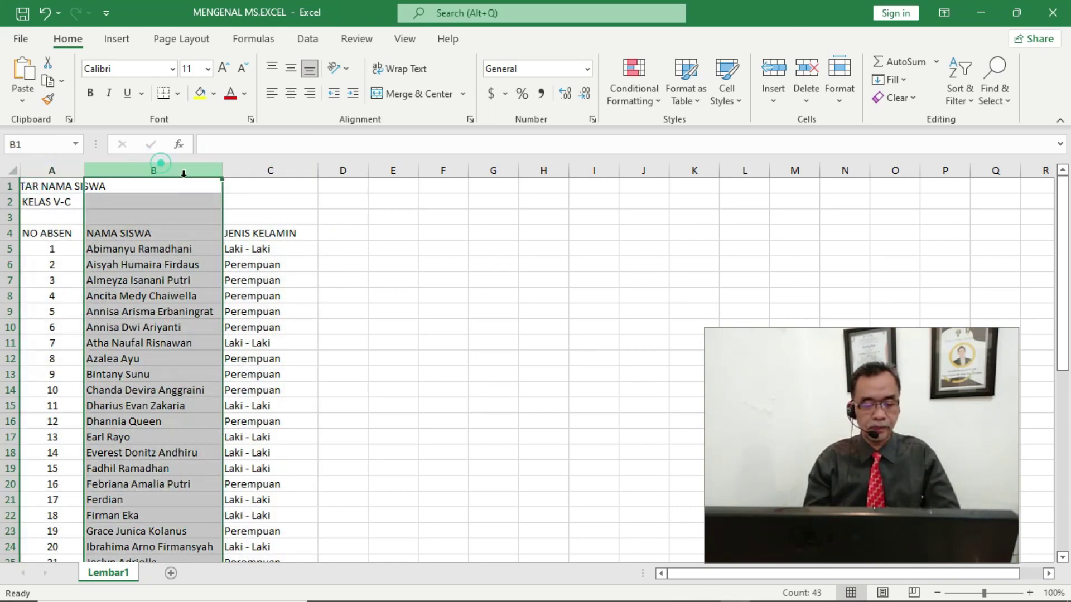
pyautogui.click(265, 167)
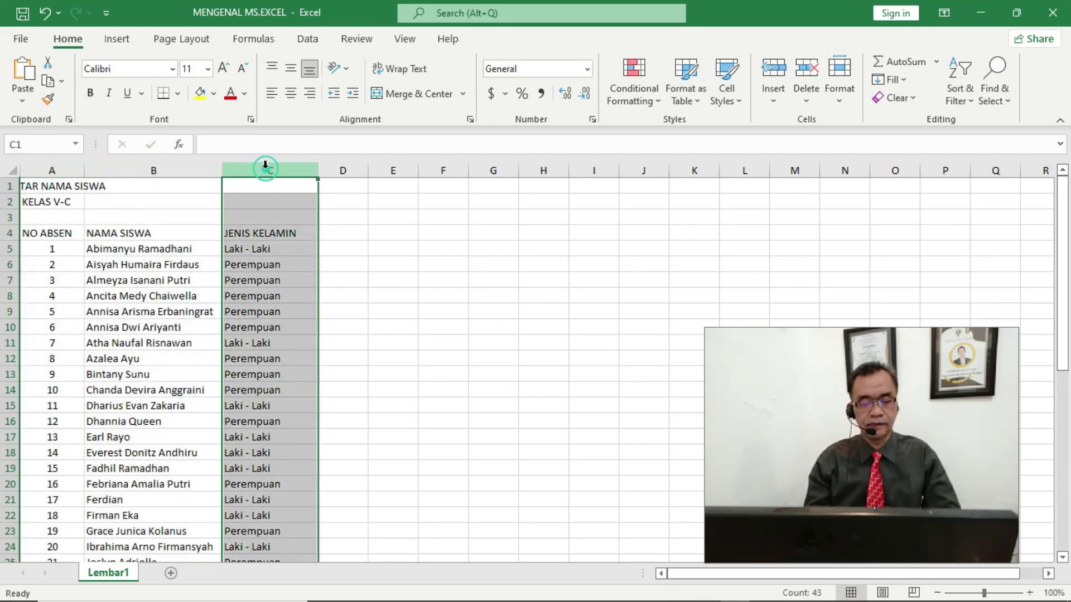
pyautogui.click(252, 279)
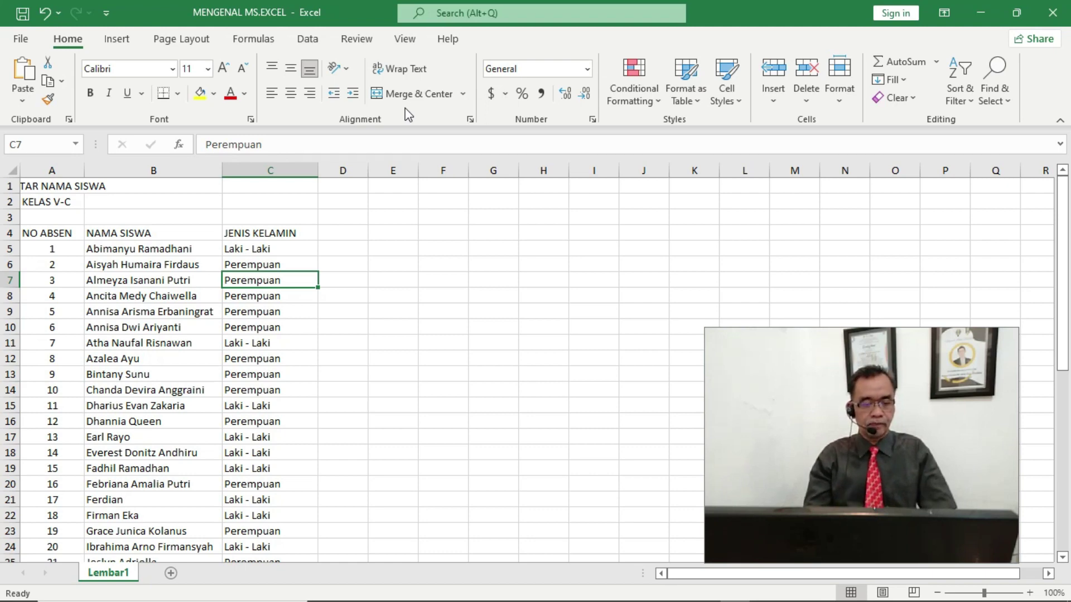
# Step: Merge and centre the title DAFTAR NAMA SISWA across cells A1:C1
pyautogui.moveTo(25, 184); pyautogui.dragTo(262, 196)
pyautogui.click(225, 256)
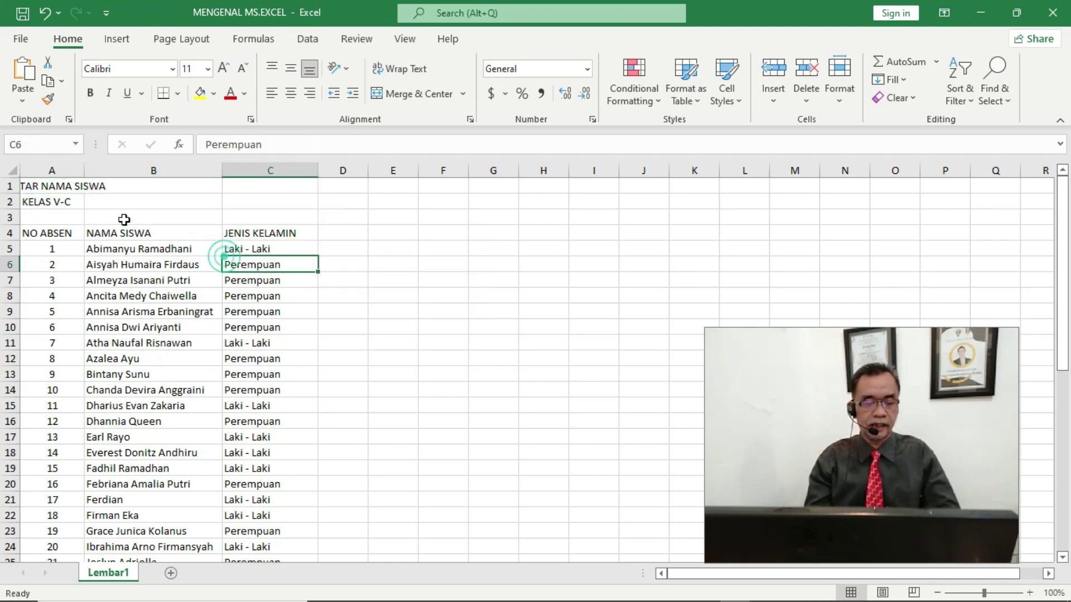
pyautogui.moveTo(22, 184); pyautogui.dragTo(273, 185)
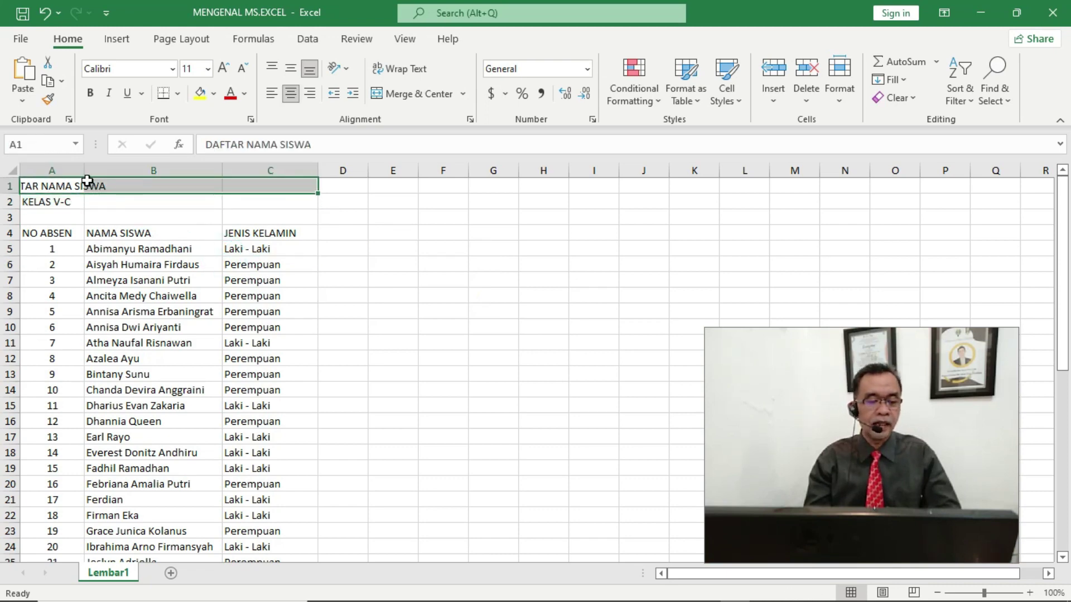
pyautogui.click(280, 187)
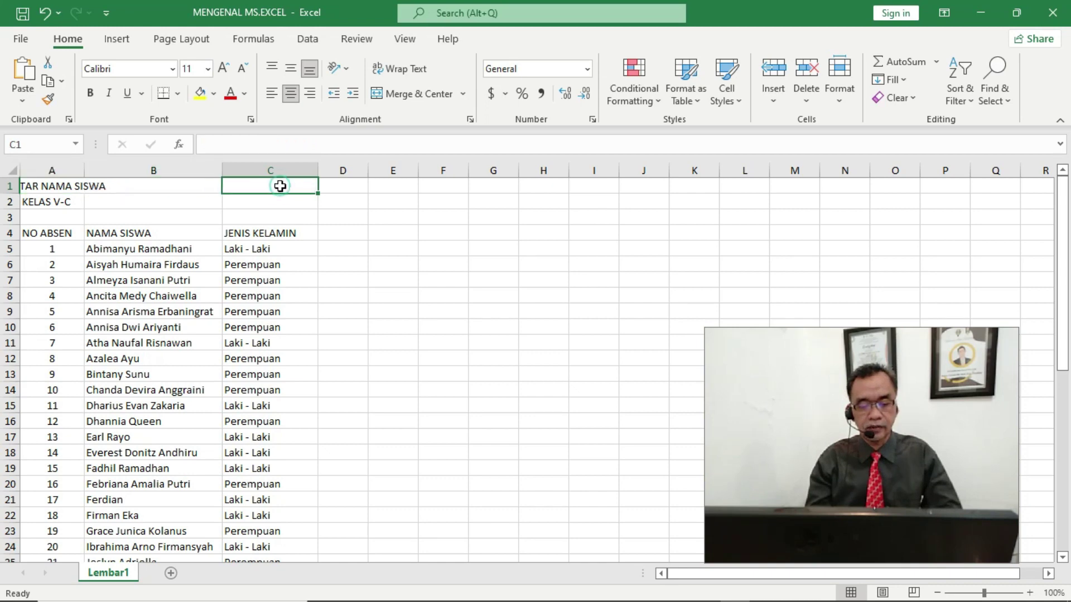
pyautogui.click(56, 187)
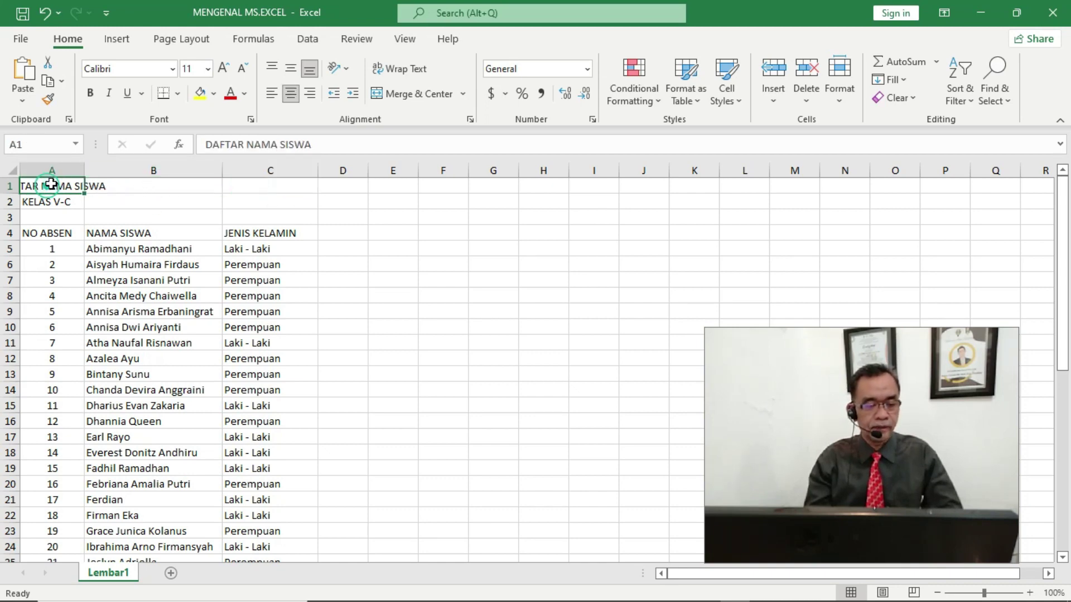
pyautogui.moveTo(56, 186); pyautogui.dragTo(243, 186)
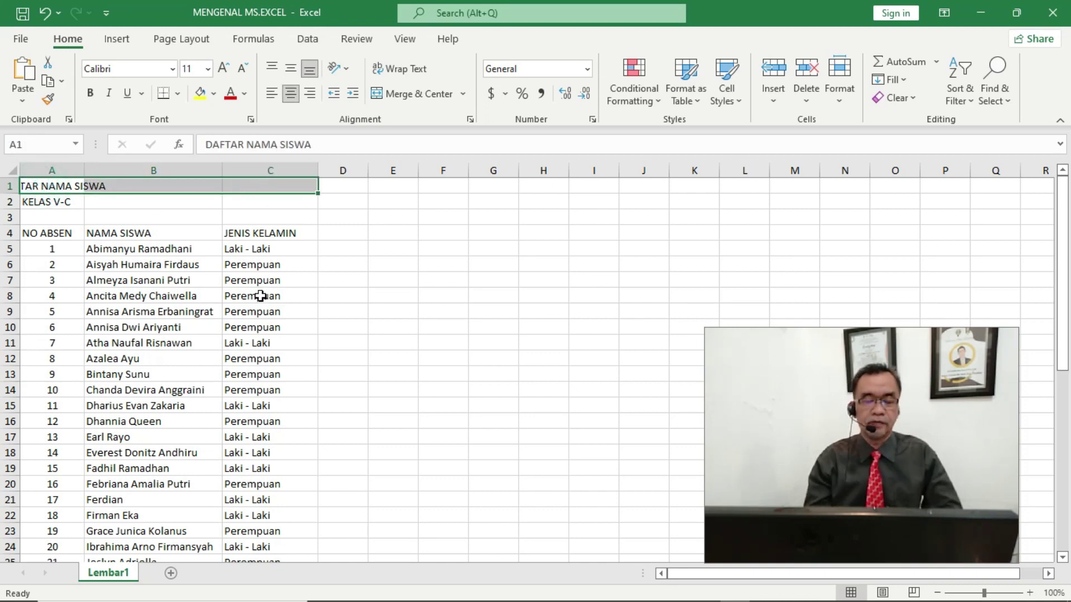
pyautogui.moveTo(28, 185); pyautogui.dragTo(242, 189)
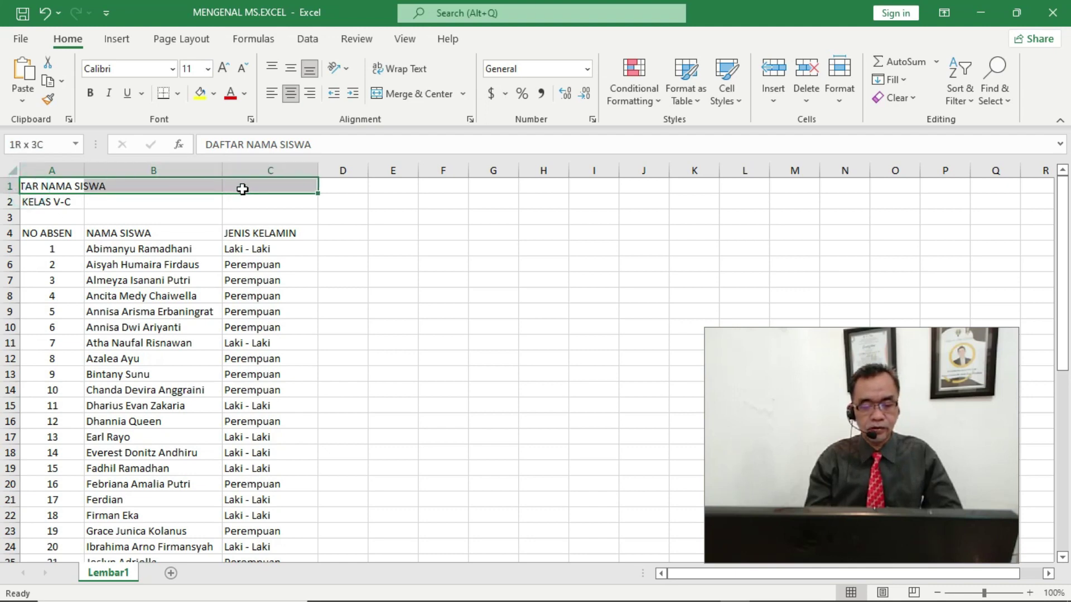
pyautogui.click(399, 94)
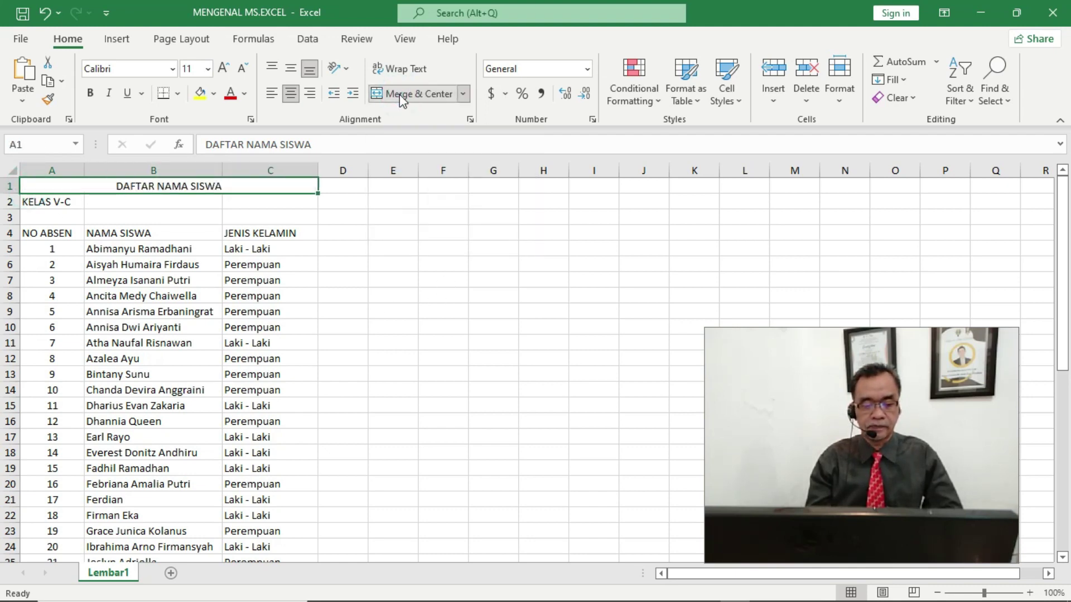
# Step: Merge and centre the KELAS V-C subtitle across cells A2:C2
pyautogui.moveTo(28, 202); pyautogui.dragTo(268, 201)
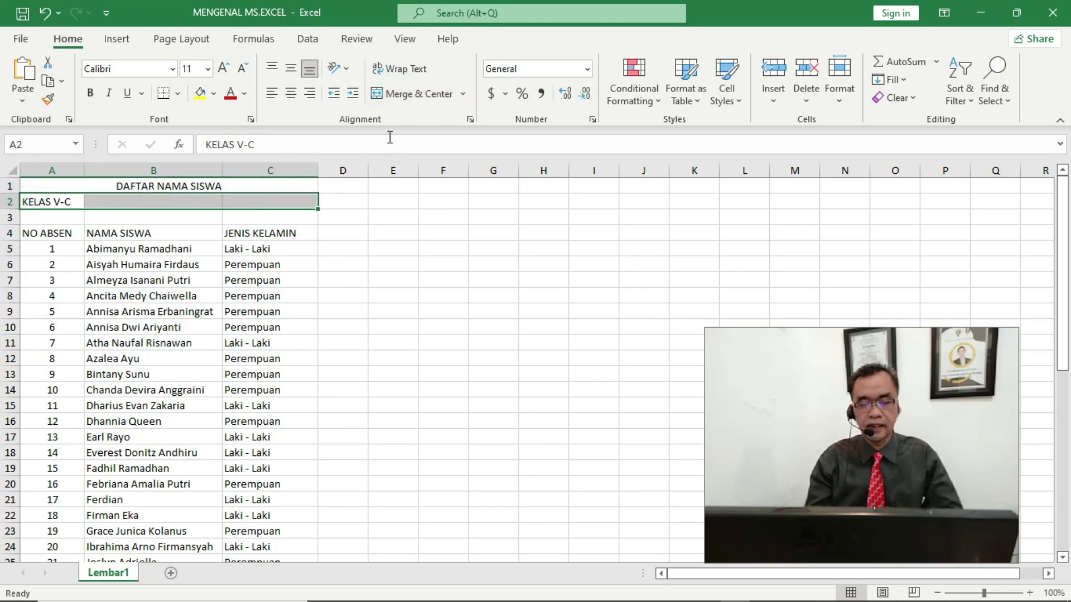
pyautogui.click(397, 93)
pyautogui.click(199, 268)
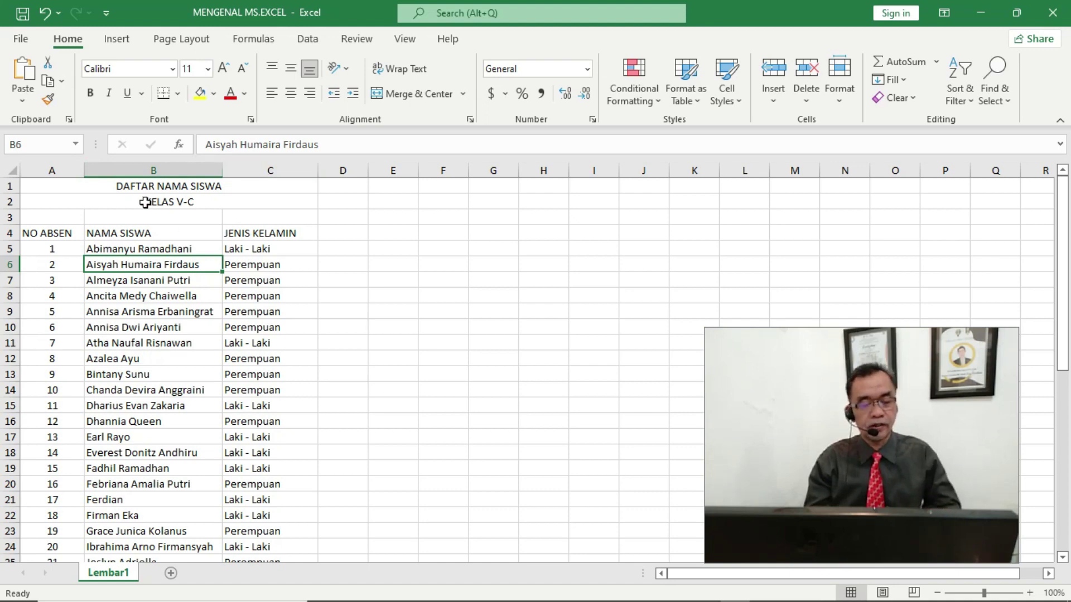
# Step: Undo the merging of both title rows and left-align the title in cell A1
pyautogui.click(43, 13)
pyautogui.click(43, 12)
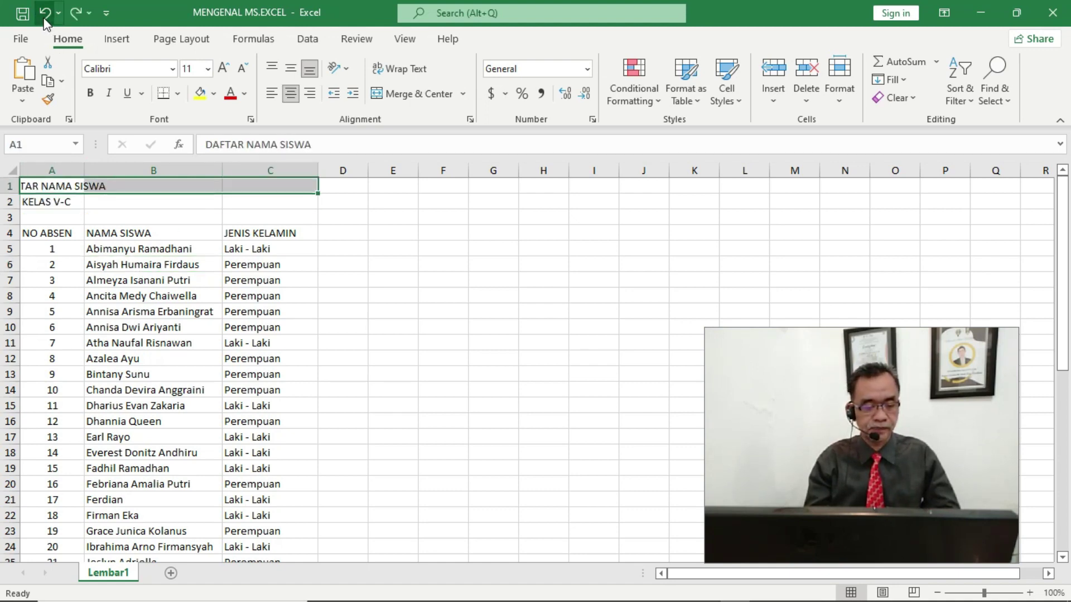
pyautogui.click(114, 229)
pyautogui.click(41, 187)
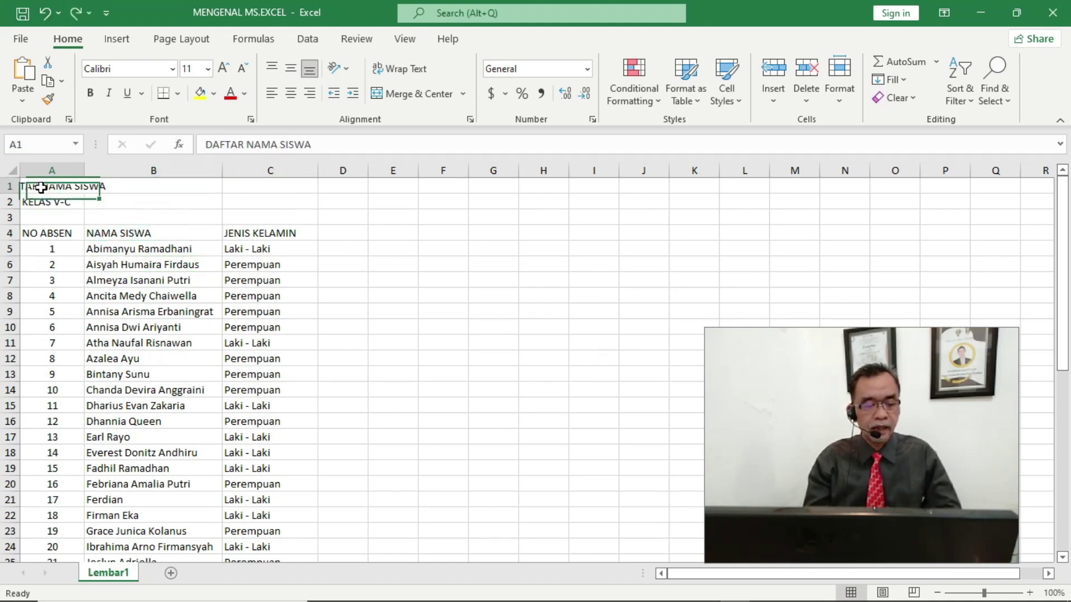
pyautogui.click(271, 97)
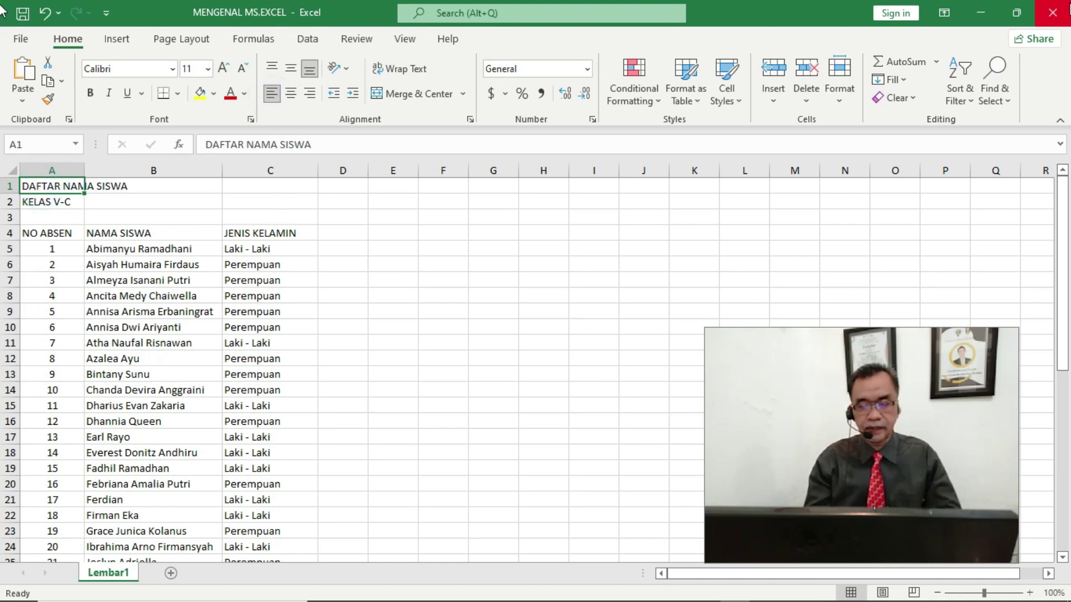
# Step: Close the workbook without saving the changes and open File Explorer
pyautogui.click(1052, 16)
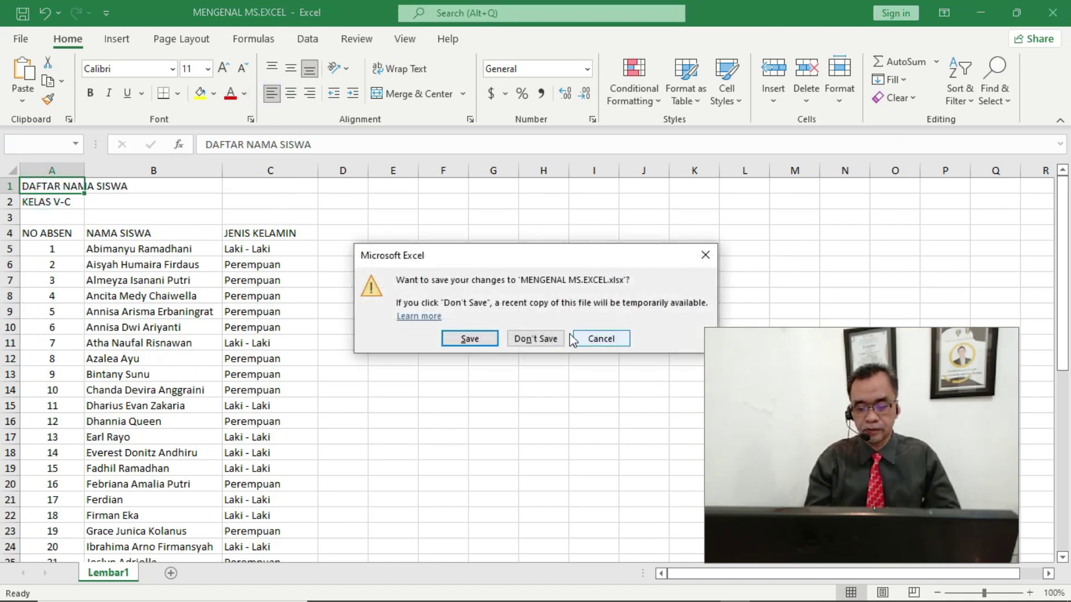
pyautogui.click(521, 339)
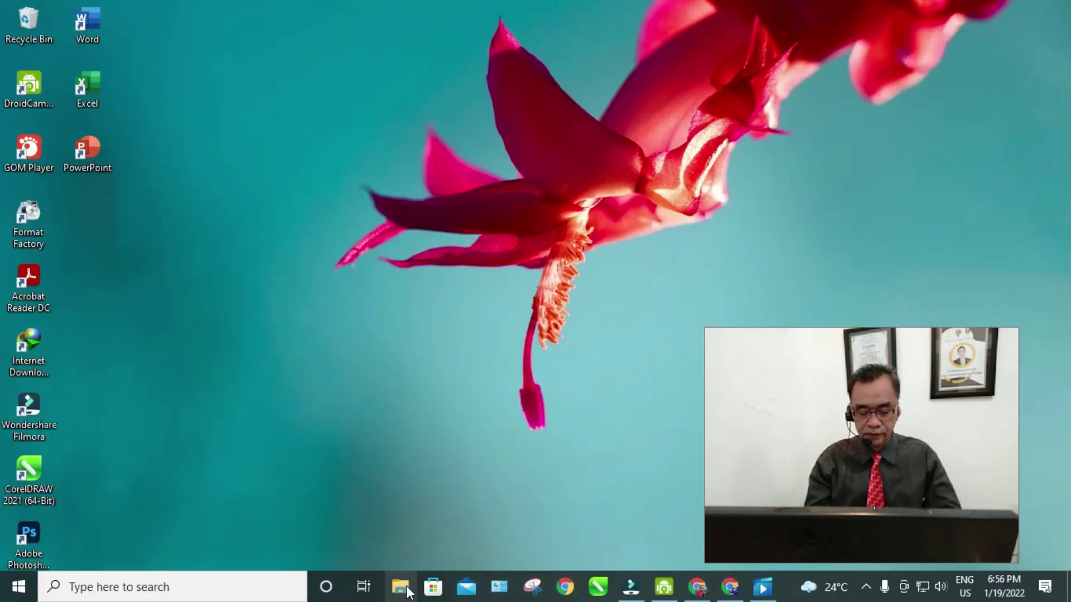
pyautogui.click(403, 587)
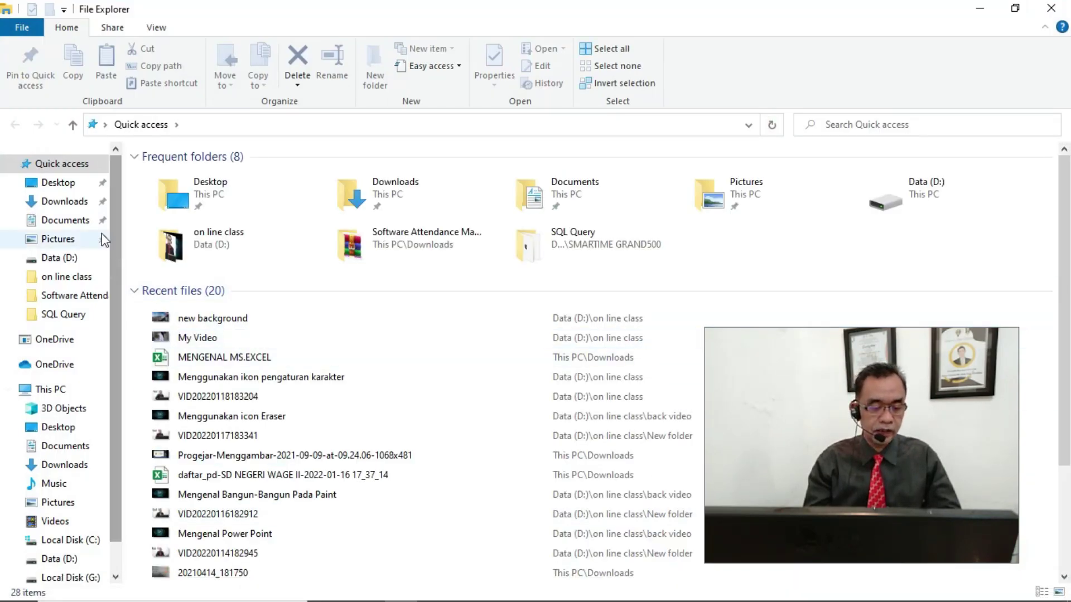
# Step: Open the MENGENAL MS.EXCEL workbook from the Downloads folder
pyautogui.click(62, 201)
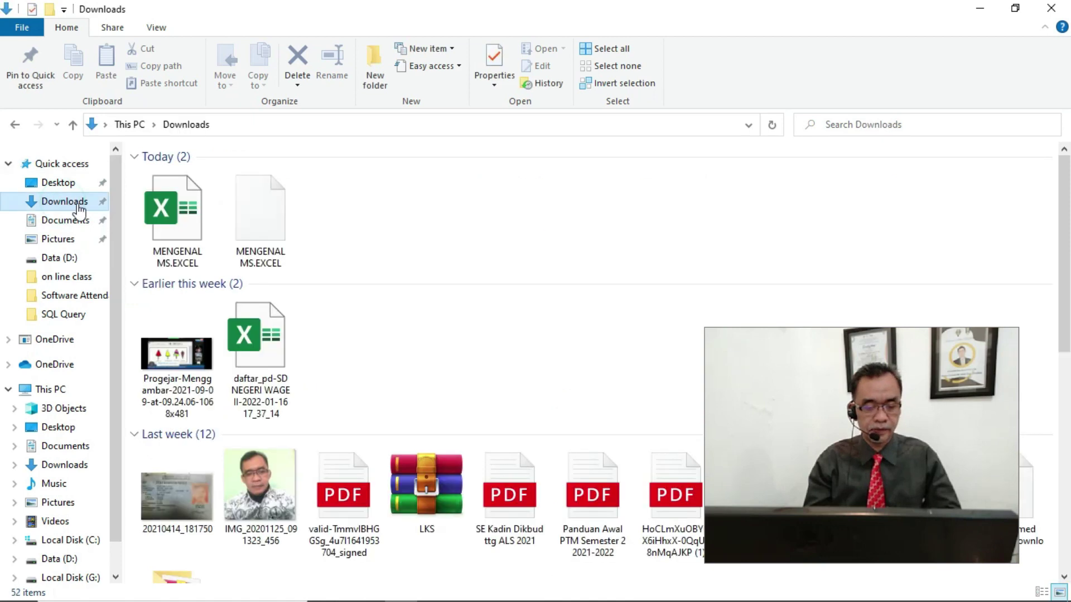
pyautogui.click(179, 219)
pyautogui.doubleClick(179, 219)
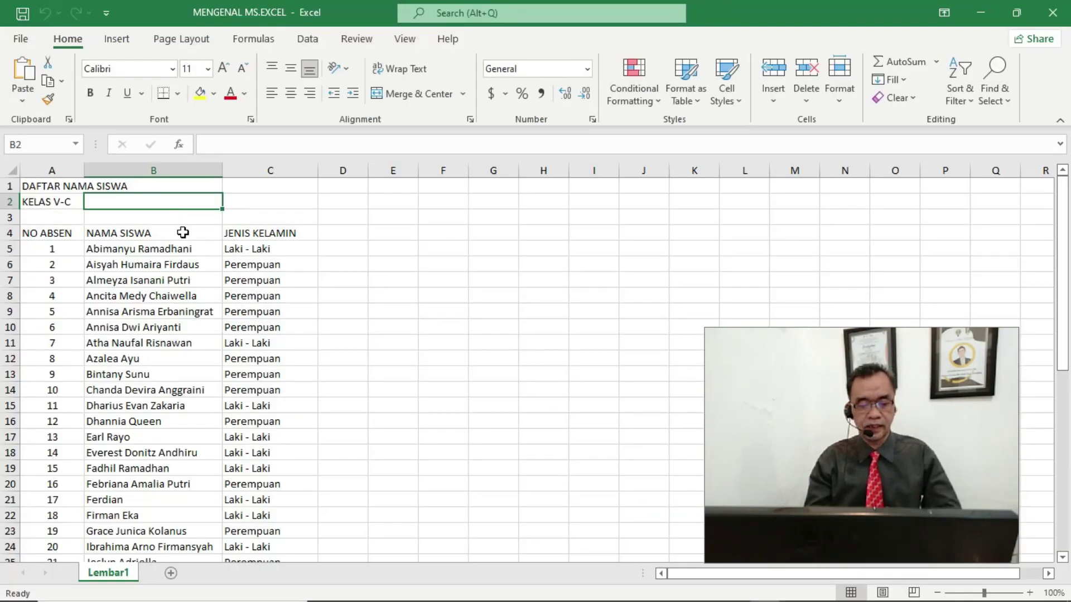
# Step: Merge and centre the title across A1:C1 and the KELAS V-C subtitle across A2:C2, and undo both merges
pyautogui.click(37, 189)
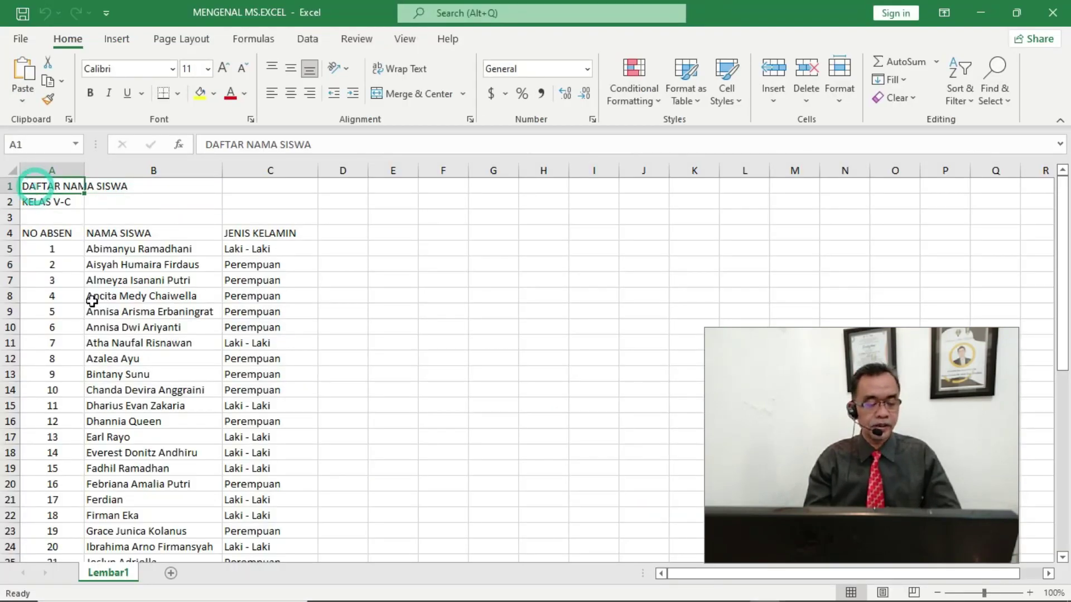
pyautogui.click(45, 183)
pyautogui.moveTo(54, 182); pyautogui.dragTo(239, 184)
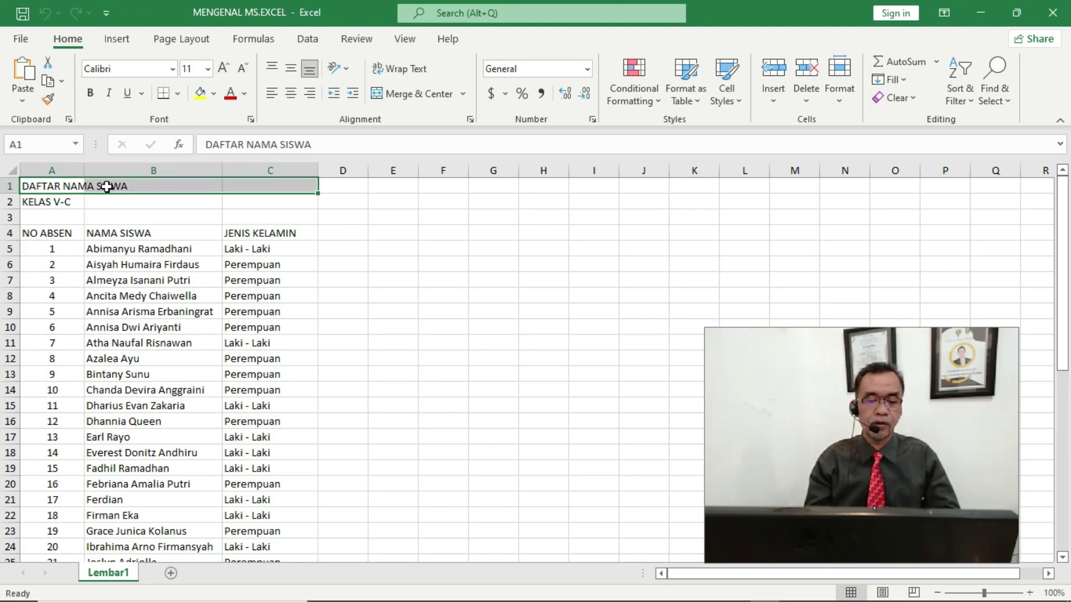
pyautogui.click(400, 99)
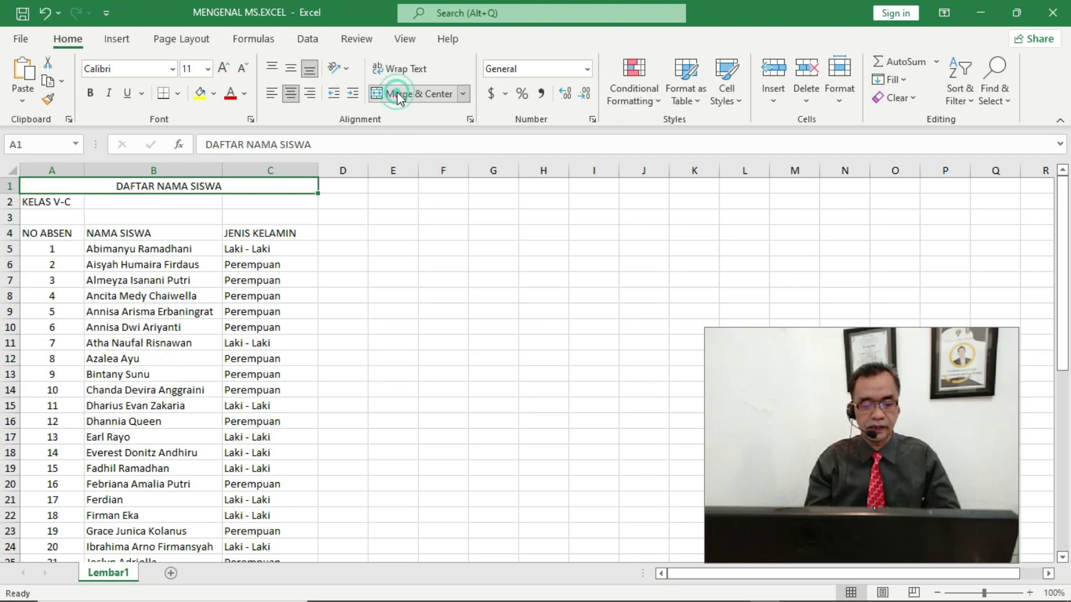
pyautogui.moveTo(38, 203); pyautogui.dragTo(252, 202)
pyautogui.click(404, 98)
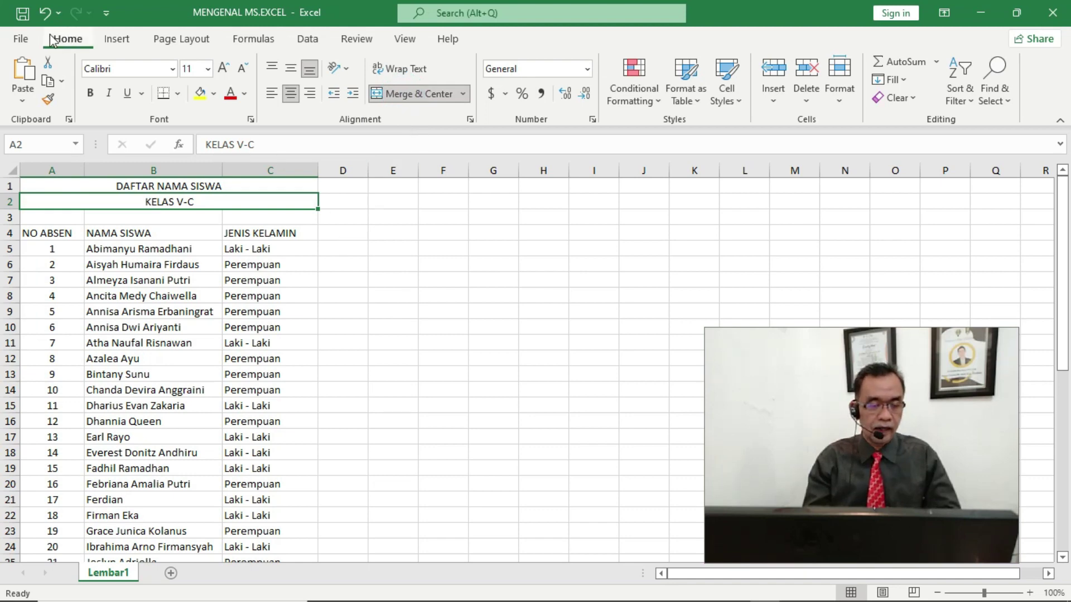
pyautogui.click(46, 13)
pyautogui.click(46, 14)
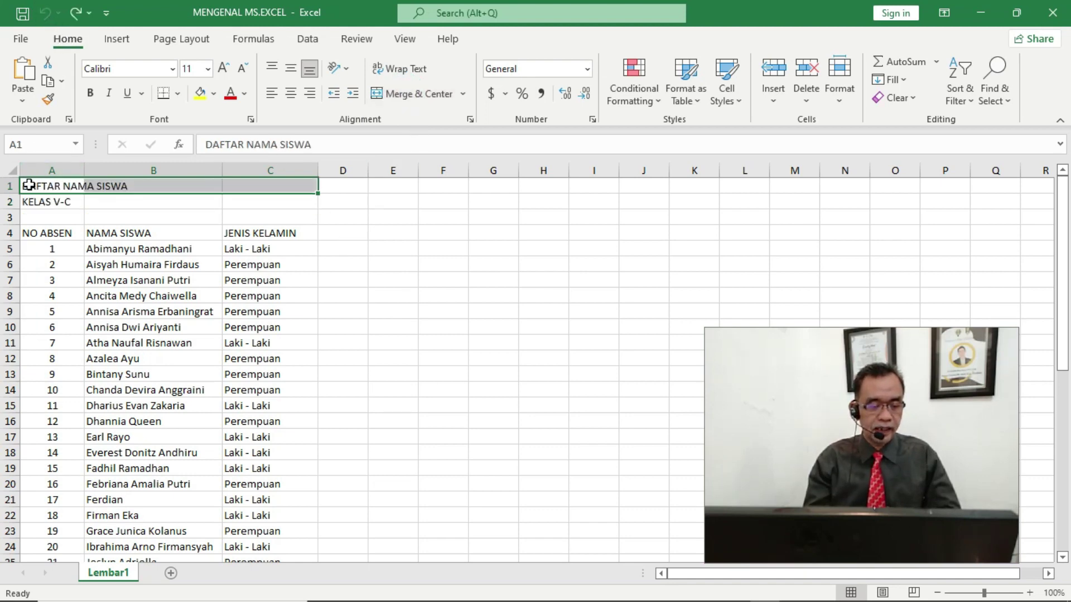
# Step: Try to merge and centre both title rows together as one block A1:C2, and undo the merge
pyautogui.moveTo(28, 184); pyautogui.dragTo(260, 200)
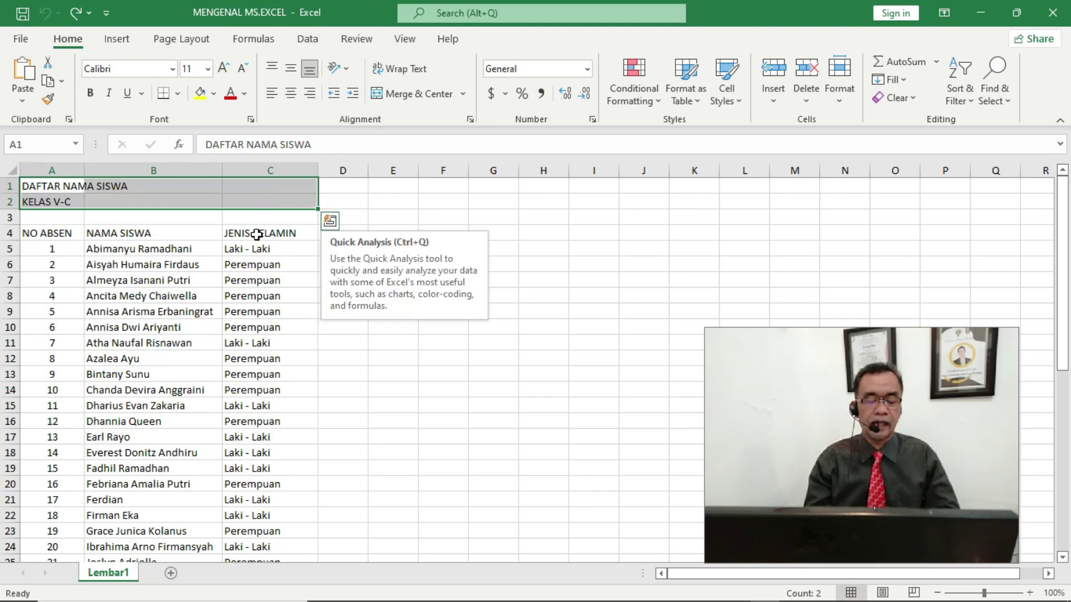
pyautogui.click(397, 96)
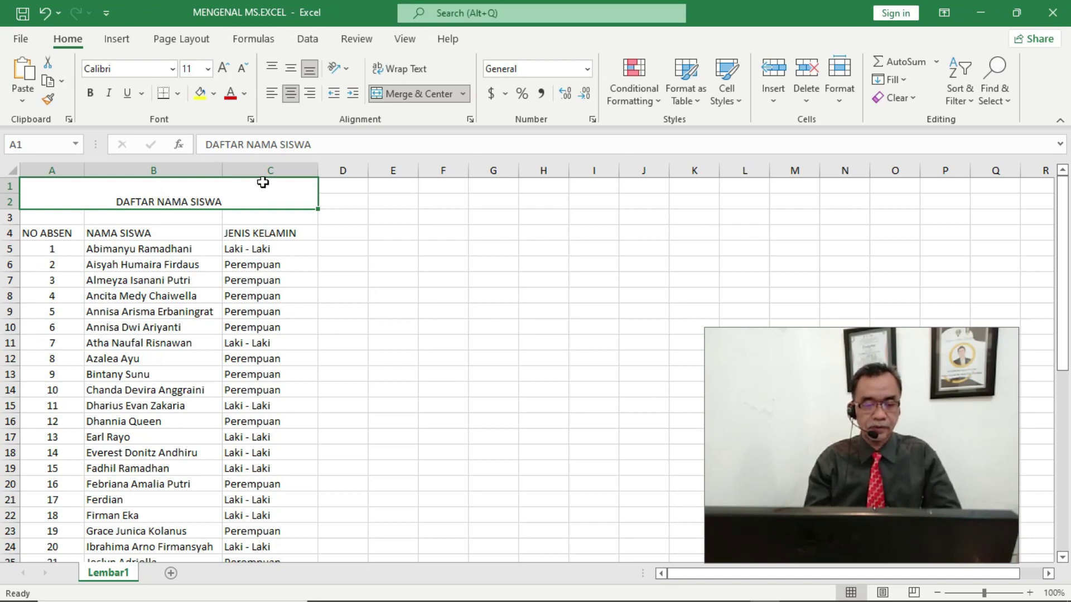
pyautogui.click(45, 13)
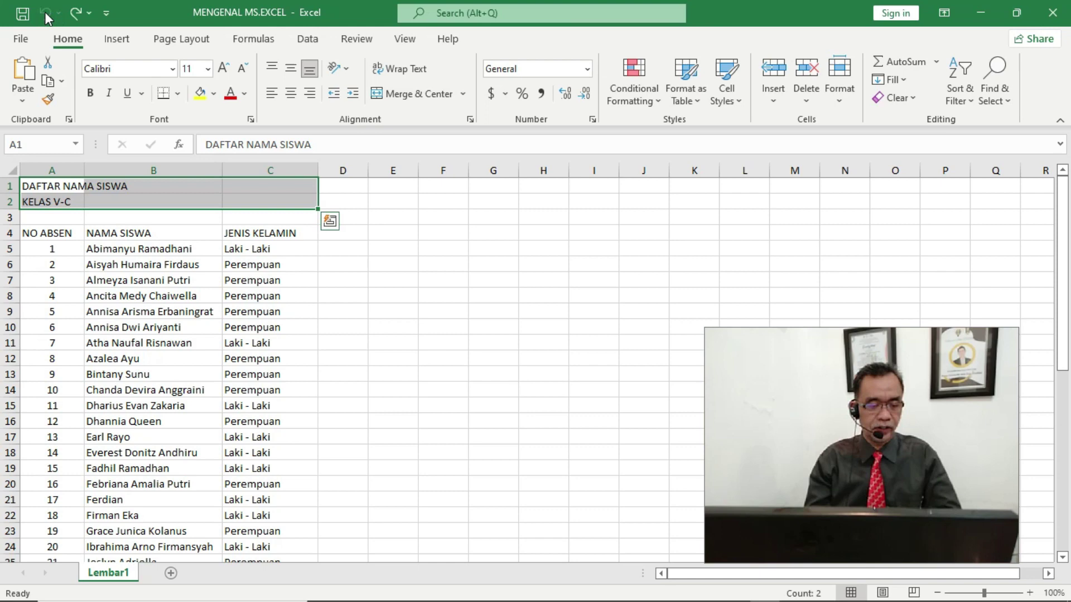
# Step: Merge and centre rows 1 and 2 separately across columns A to C, and undo both merges
pyautogui.click(95, 266)
pyautogui.moveTo(23, 186); pyautogui.dragTo(242, 191)
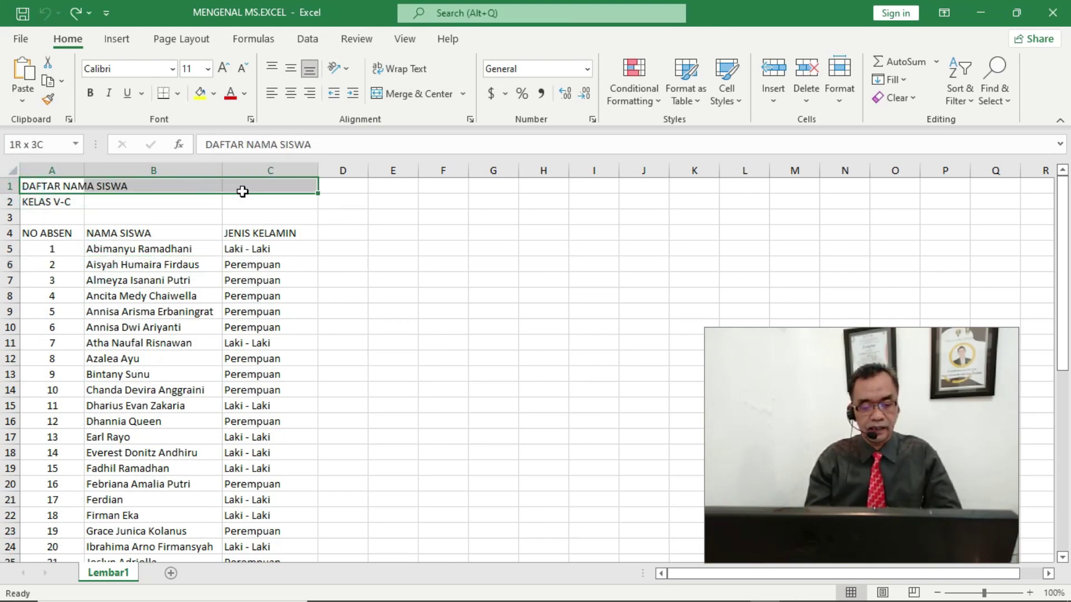
pyautogui.click(383, 93)
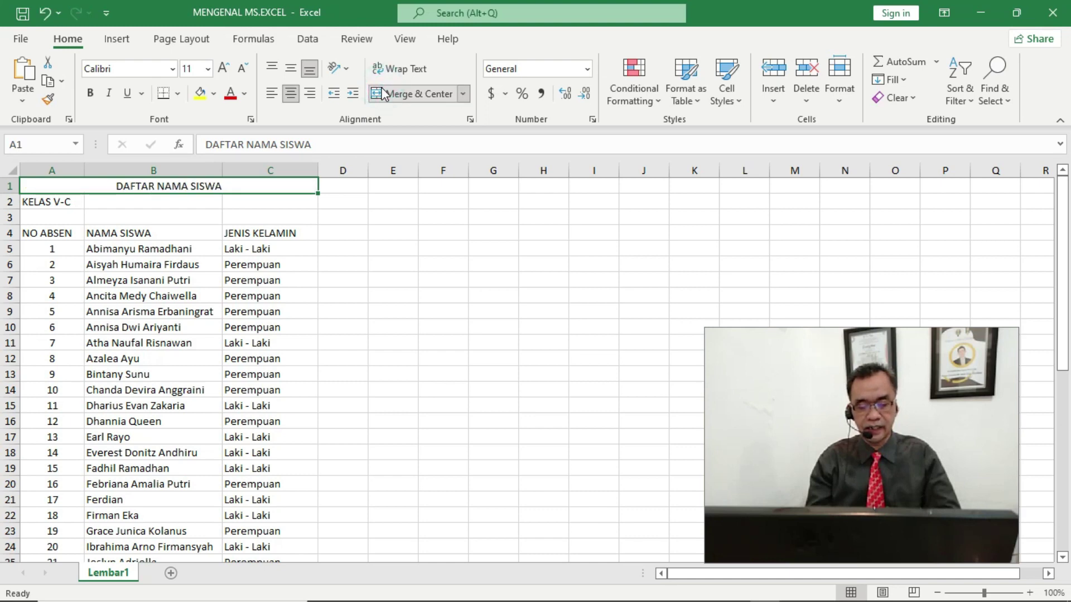
pyautogui.moveTo(39, 205); pyautogui.dragTo(256, 200)
pyautogui.click(412, 93)
pyautogui.click(213, 296)
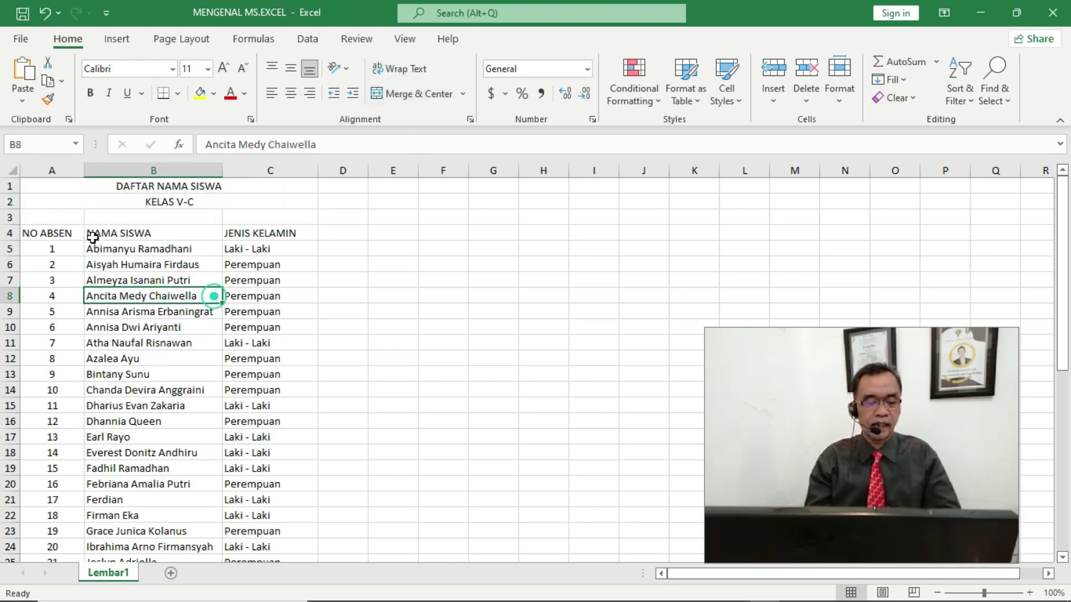
pyautogui.click(45, 12)
pyautogui.click(44, 13)
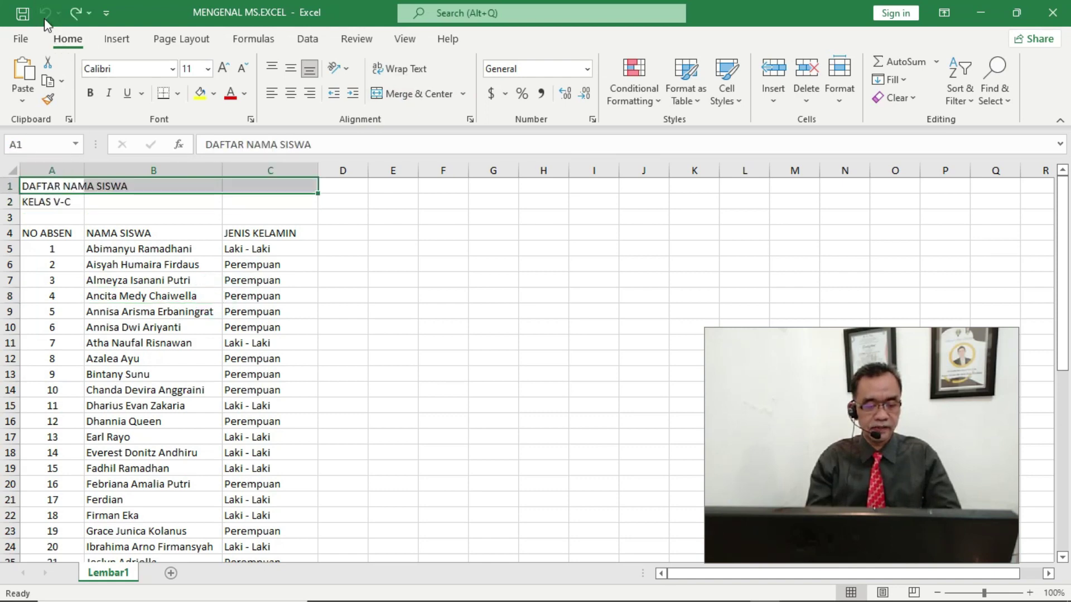
# Step: Merge and centre the whole A1:C2 range into a single cell, and undo that merge
pyautogui.moveTo(47, 187); pyautogui.dragTo(263, 202)
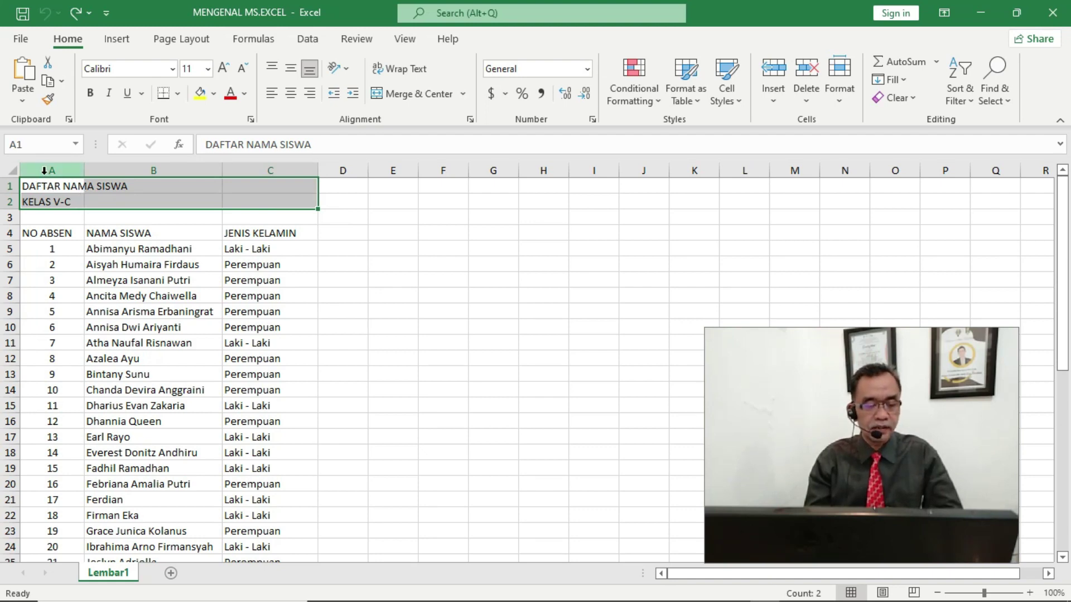
pyautogui.click(42, 186)
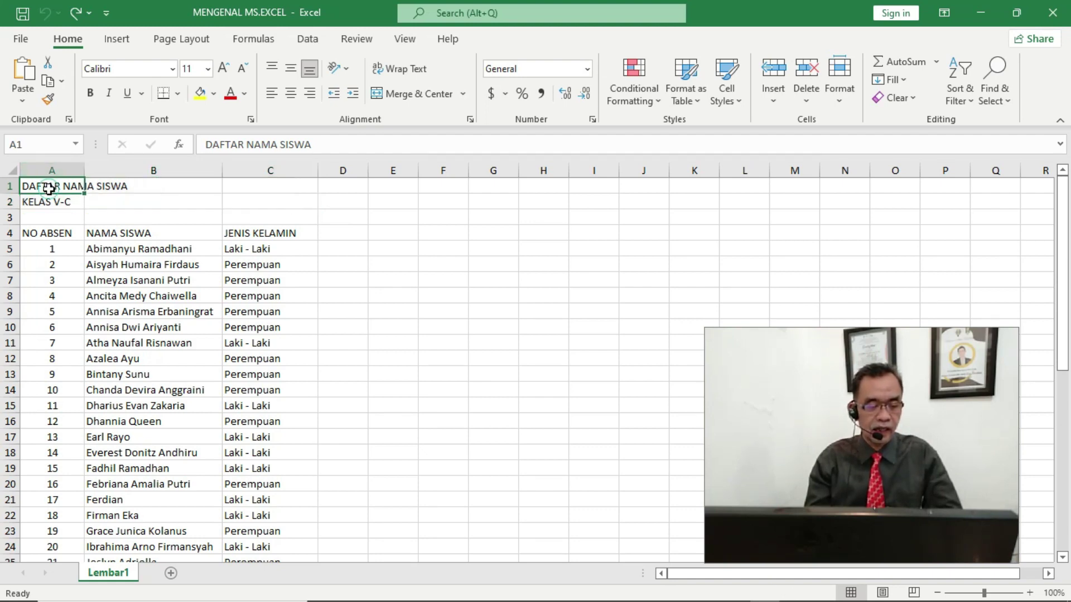
pyautogui.click(279, 204)
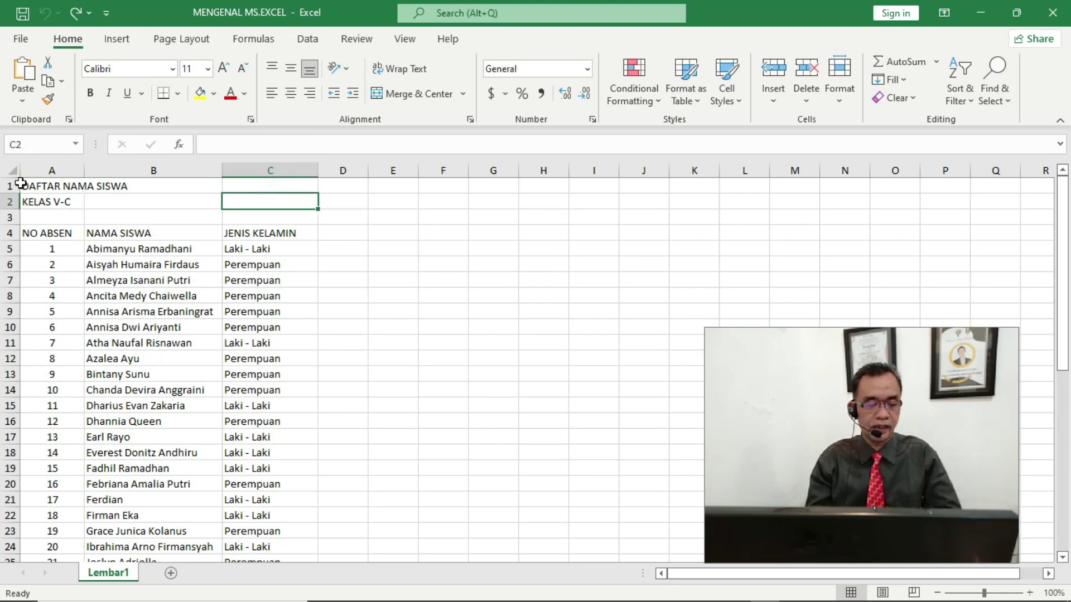
pyautogui.moveTo(19, 182); pyautogui.dragTo(264, 198)
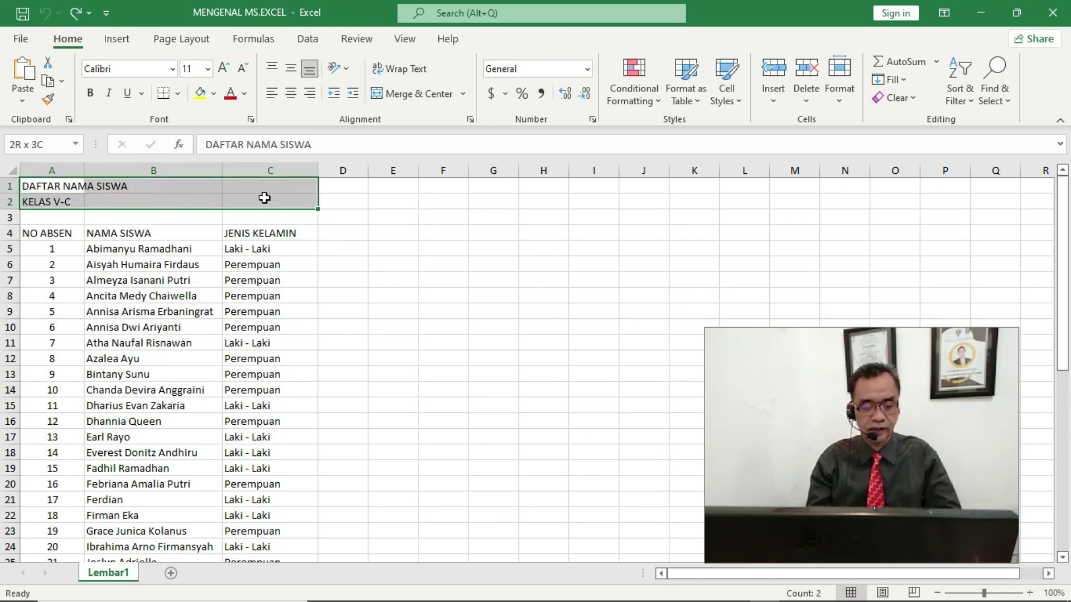
pyautogui.click(405, 94)
pyautogui.click(504, 354)
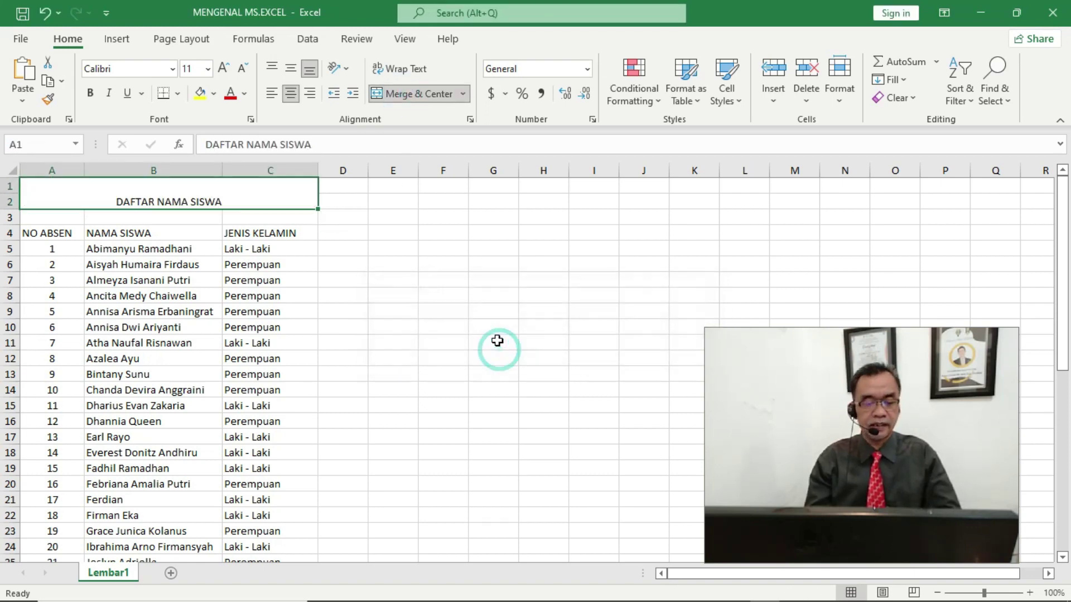
pyautogui.click(43, 13)
# Step: Merge and centre the title DAFTAR NAMA SISWA across A1:C1 and the subtitle KELAS V-C across A2:C2
pyautogui.click(116, 304)
pyautogui.moveTo(91, 186); pyautogui.dragTo(267, 184)
pyautogui.click(377, 94)
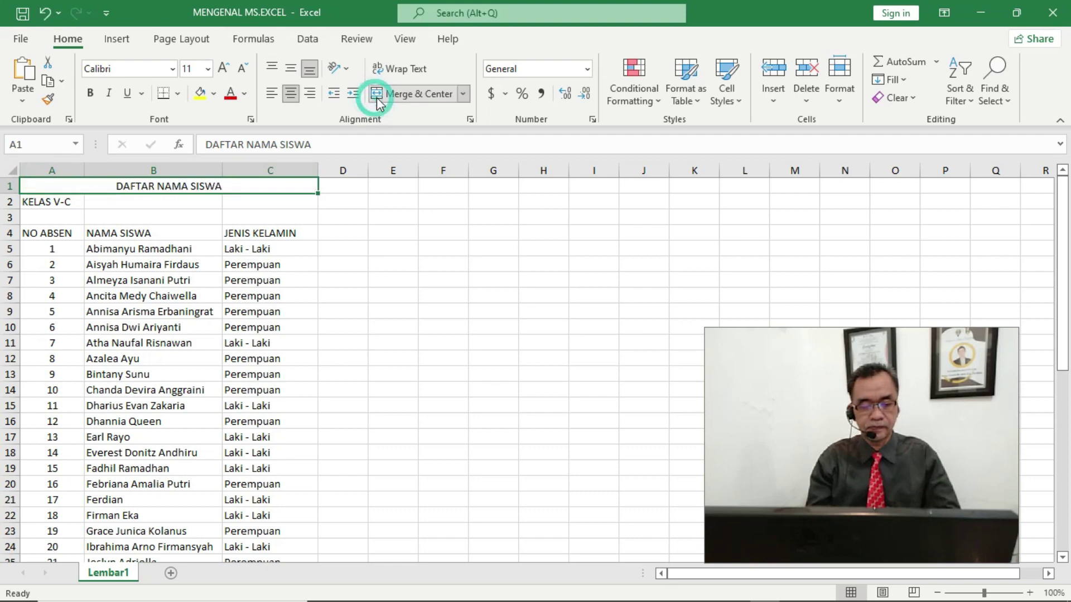
pyautogui.moveTo(27, 202); pyautogui.dragTo(267, 200)
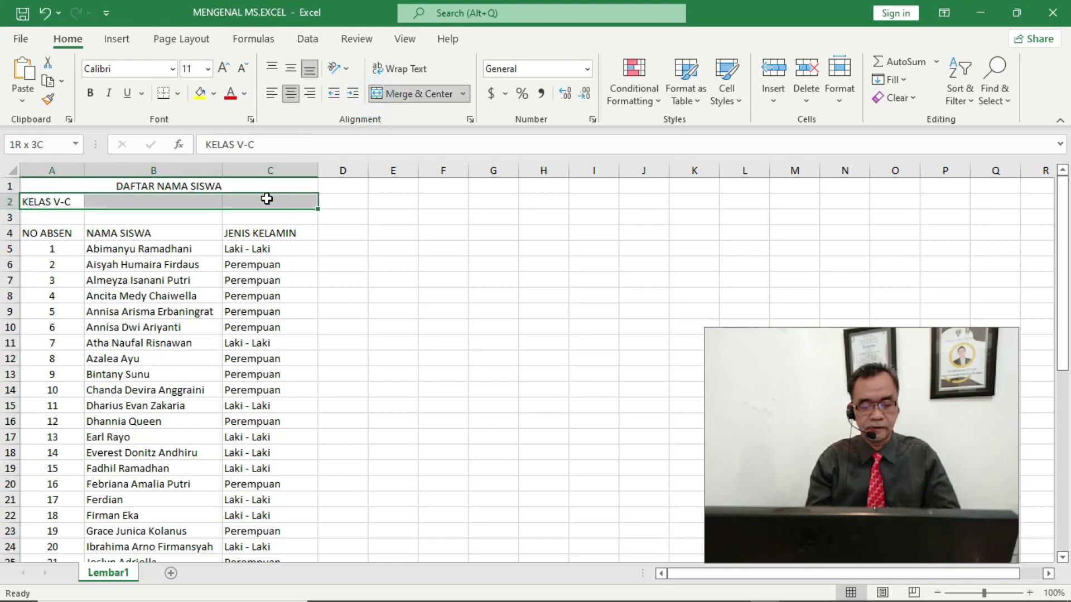
pyautogui.click(377, 93)
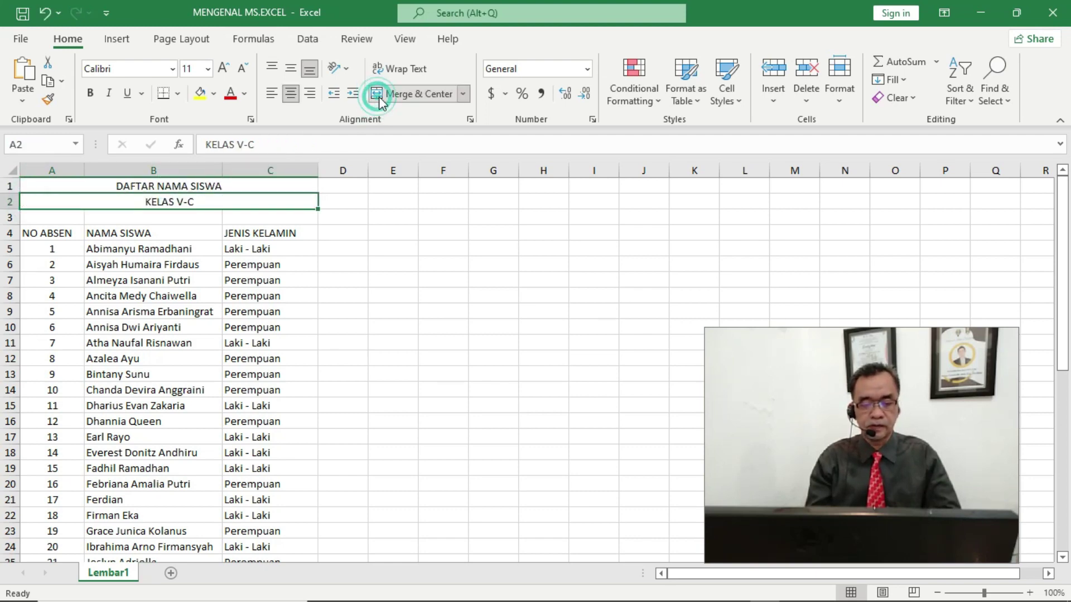
# Step: Centre the column headings NO ABSEN, NAMA SISWA and JENIS KELAMIN within their own cells in A4:C4
pyautogui.click(208, 357)
pyautogui.moveTo(35, 234); pyautogui.dragTo(228, 229)
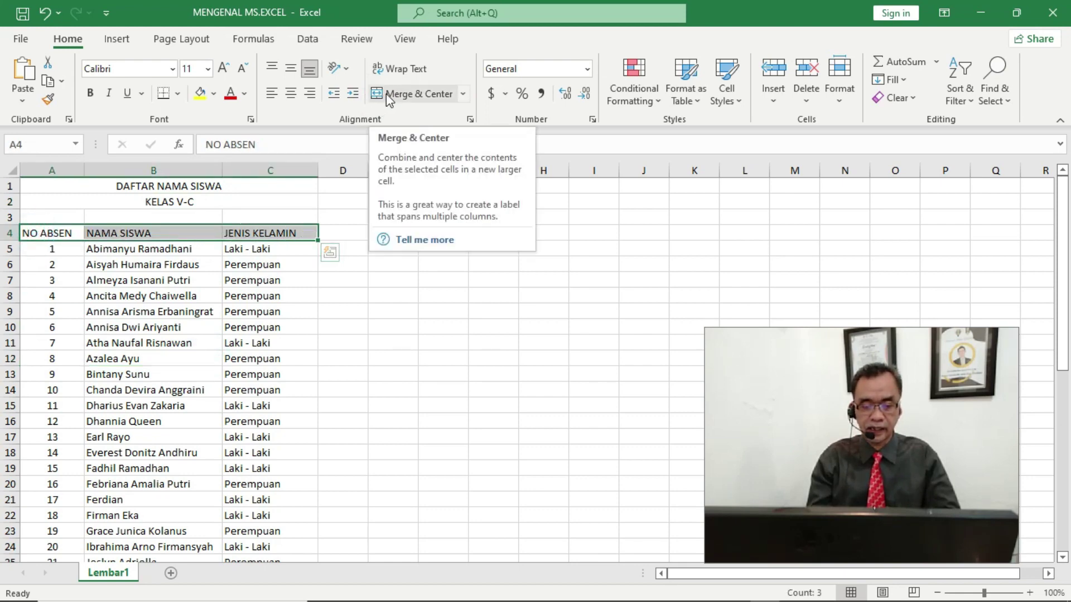
pyautogui.click(289, 96)
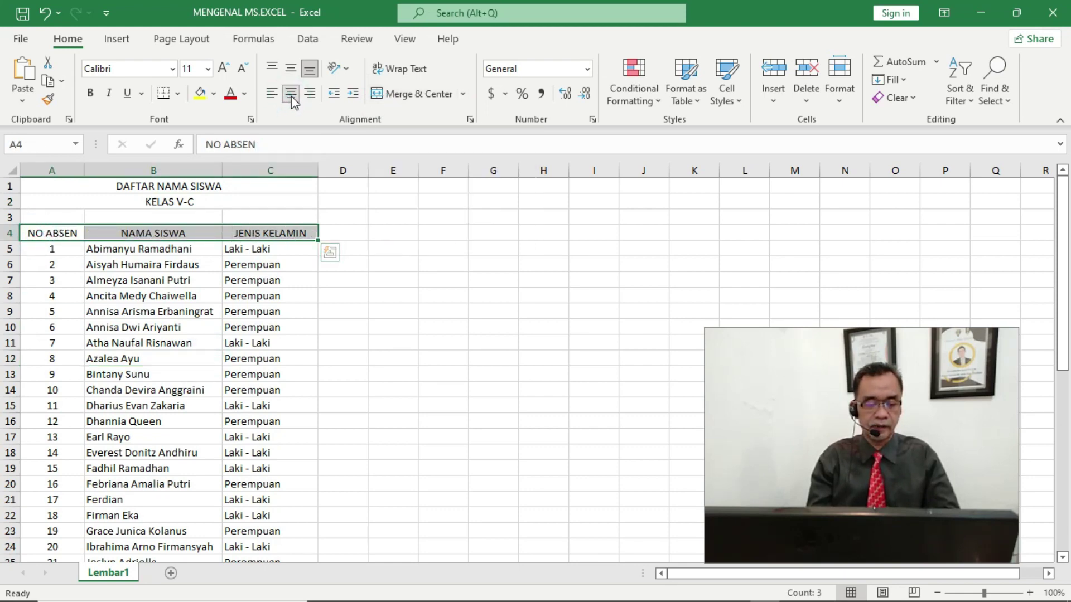
pyautogui.click(50, 250)
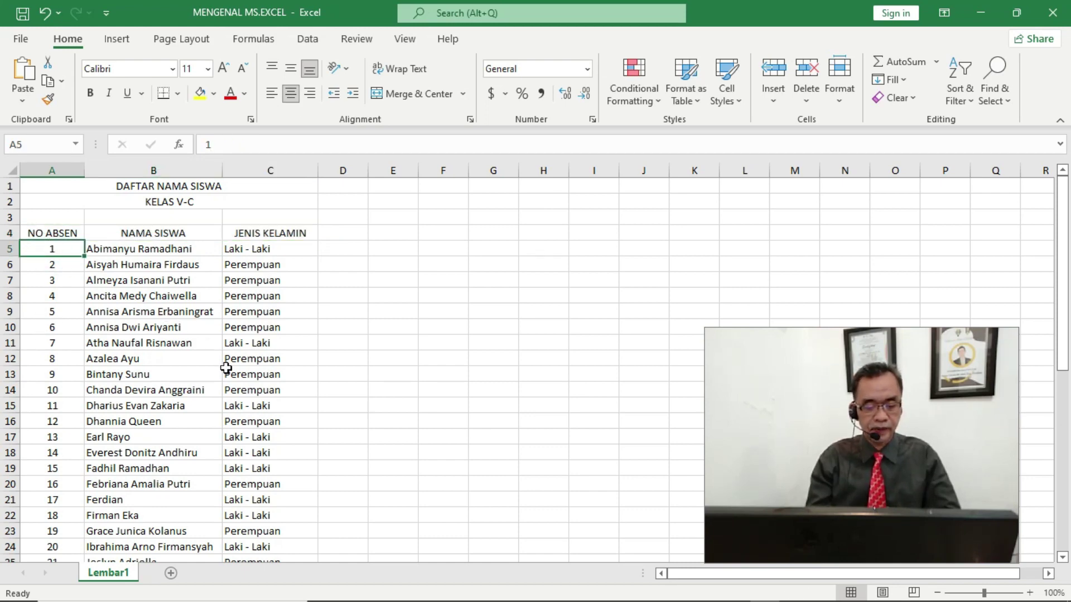
# Step: Apply All Borders to the student table from the header row to the last student, A4:C46
pyautogui.moveTo(40, 233); pyautogui.dragTo(257, 531)
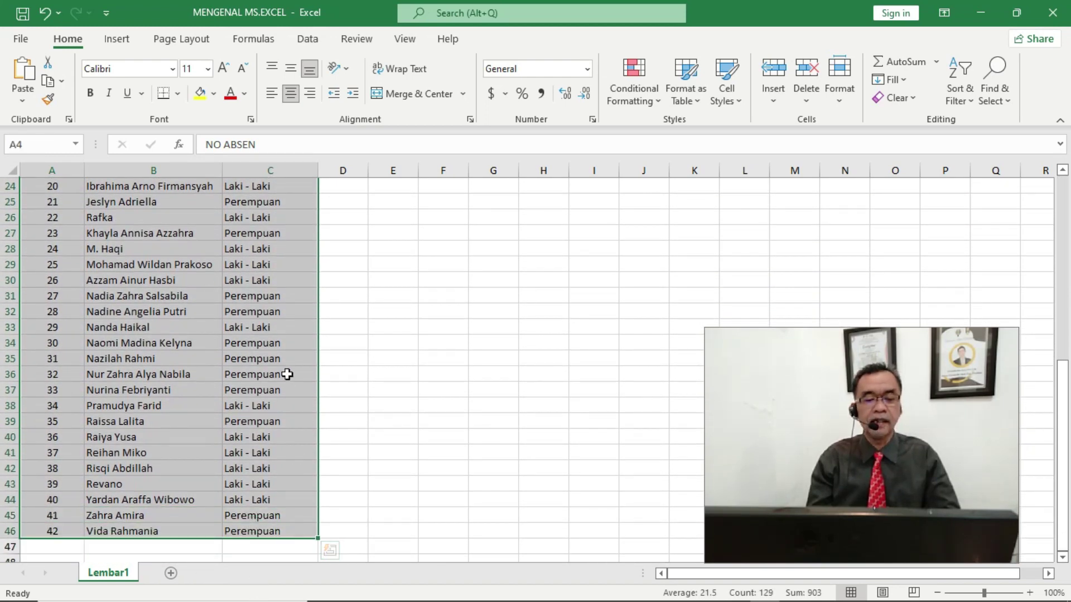
pyautogui.scroll(4, 229, 310)
pyautogui.click(178, 96)
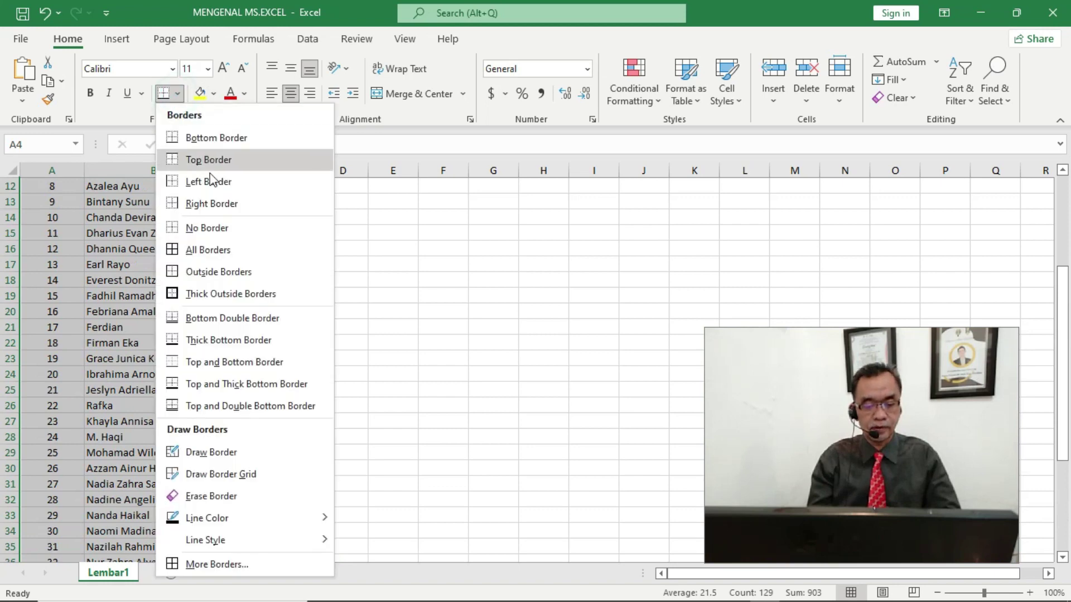
pyautogui.click(210, 246)
pyautogui.scroll(4, 207, 249)
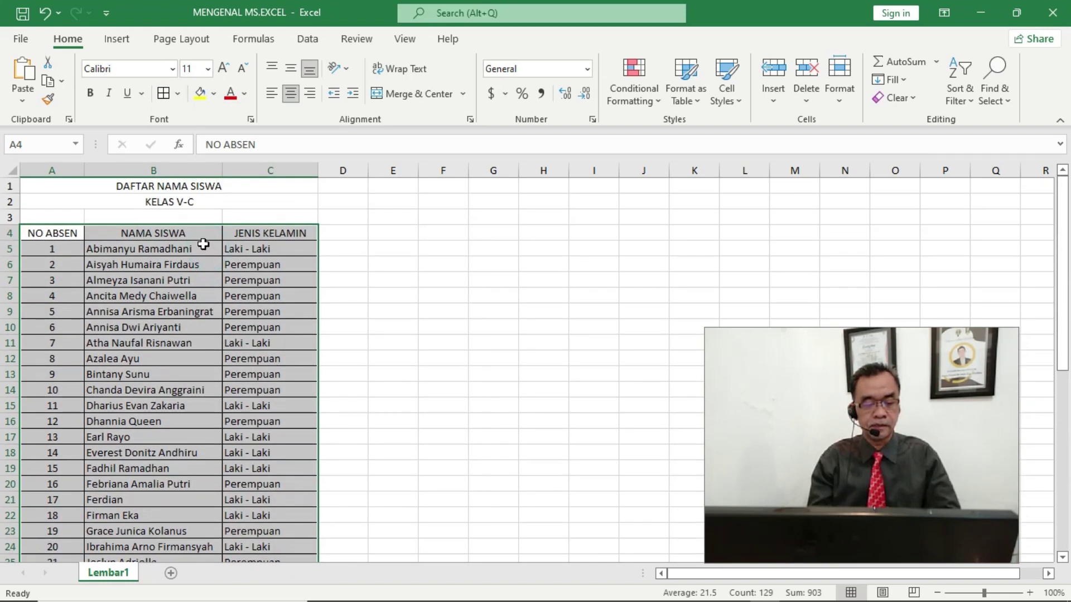
pyautogui.click(203, 246)
# Step: Set the font colour of the column headings in A4:C4 to dark green and make them bold
pyautogui.moveTo(32, 232); pyautogui.dragTo(266, 230)
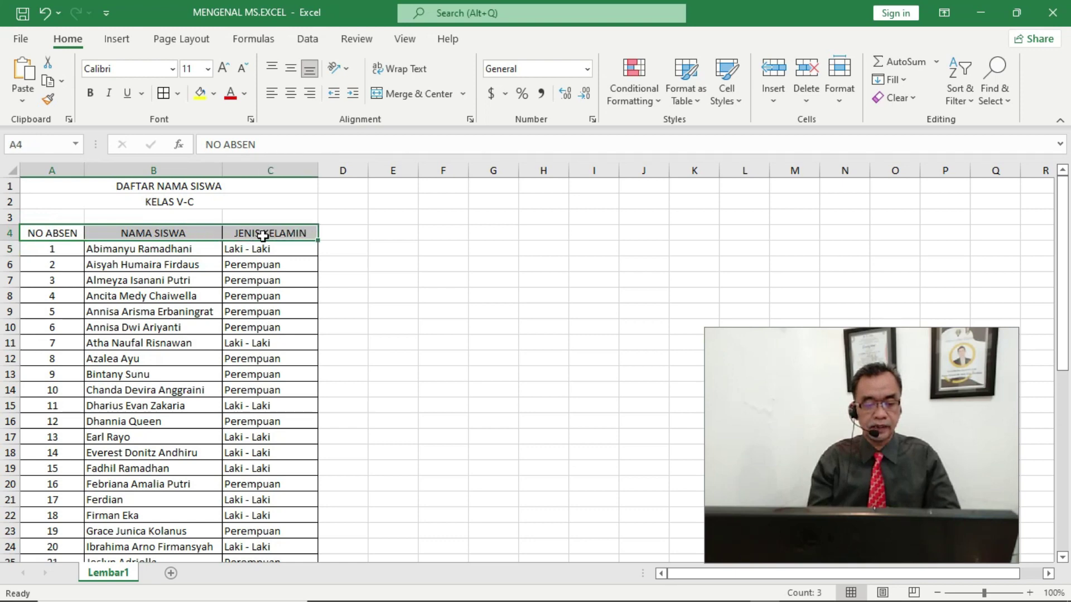
pyautogui.click(244, 95)
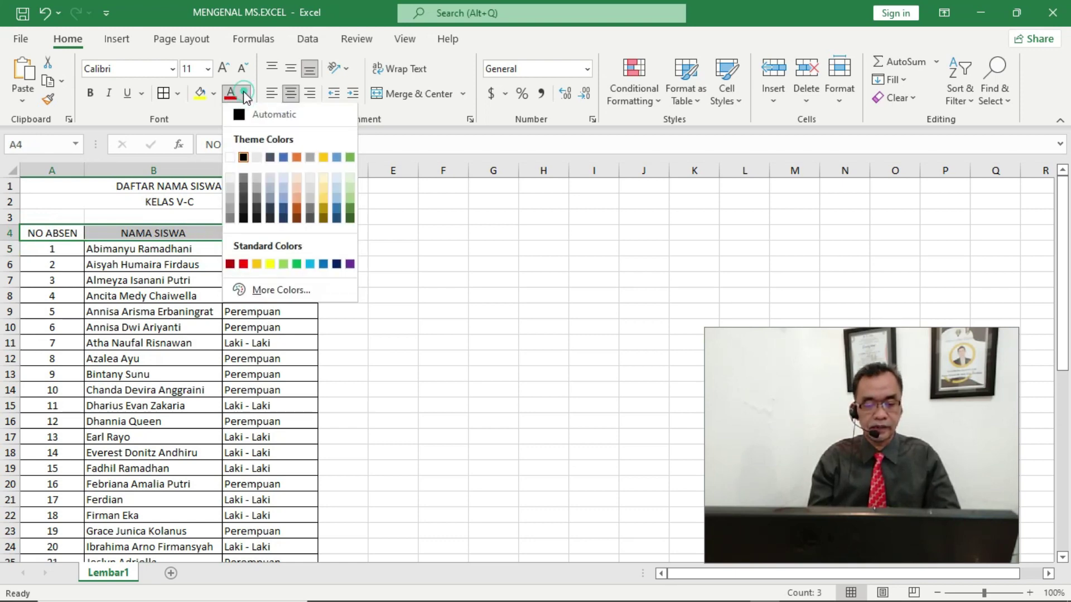
pyautogui.click(349, 218)
pyautogui.click(89, 94)
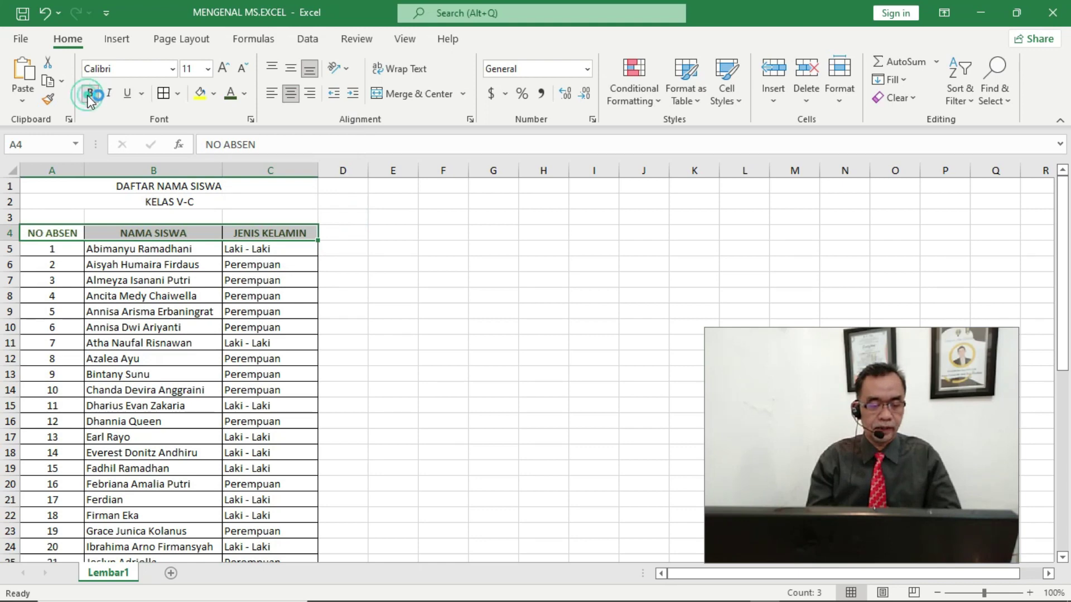
pyautogui.click(385, 293)
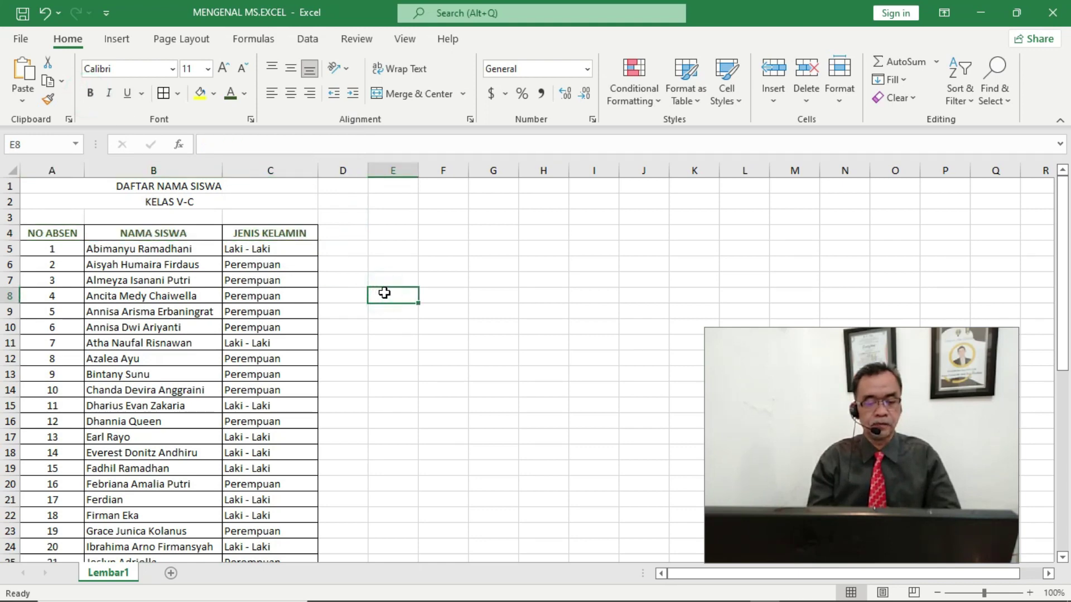